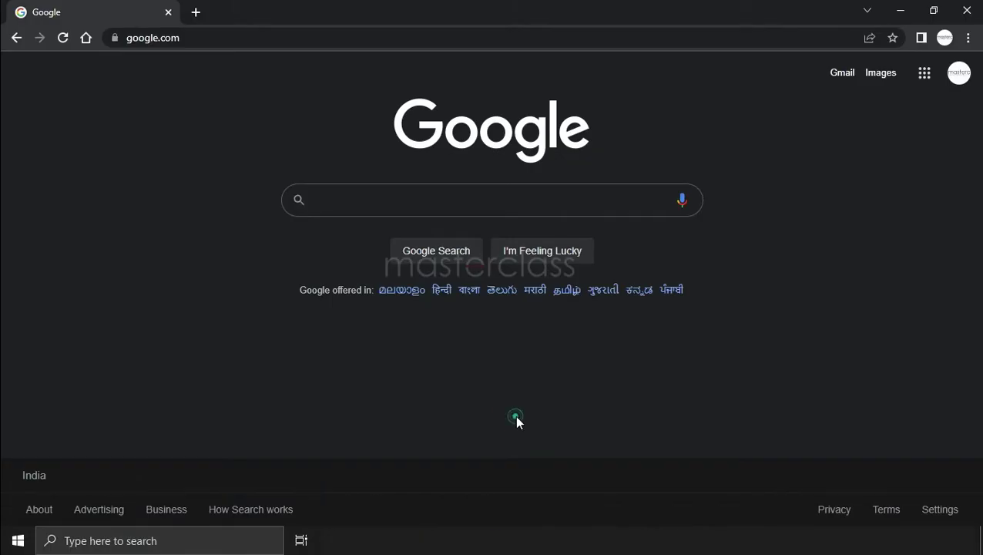
Search Google for 'pop art polygon patterns free' and switch to the image results
click(370, 198)
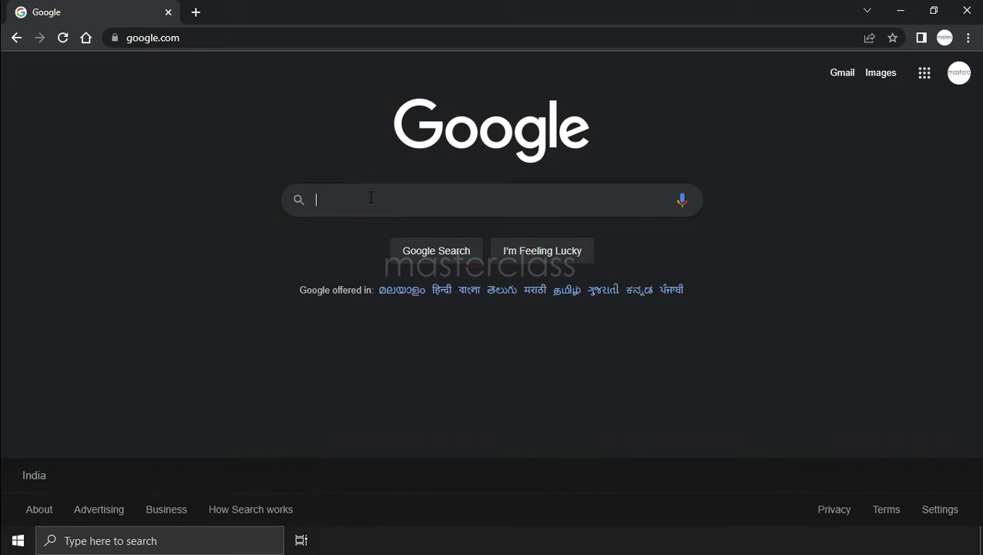
text(pop art poly)
key(BackSpace)
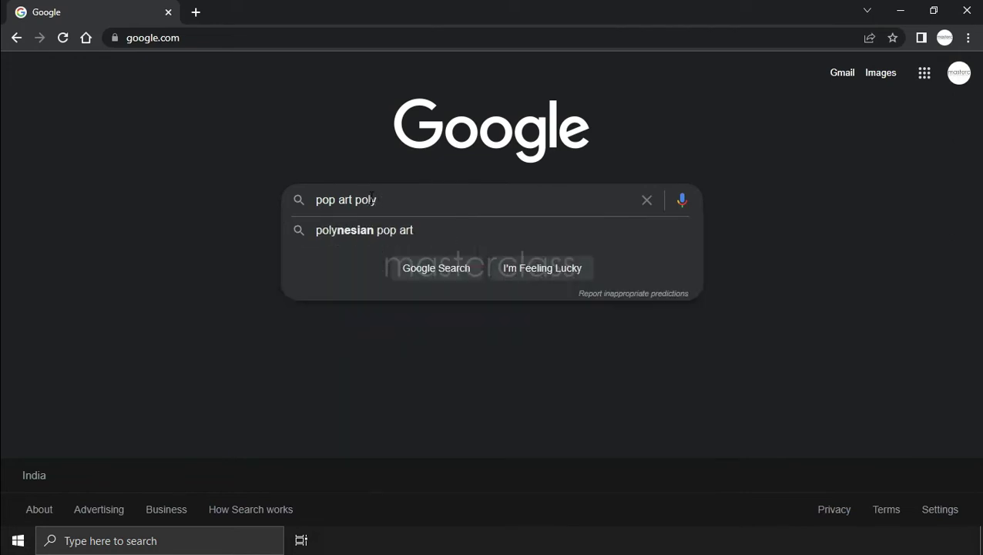
text(on )
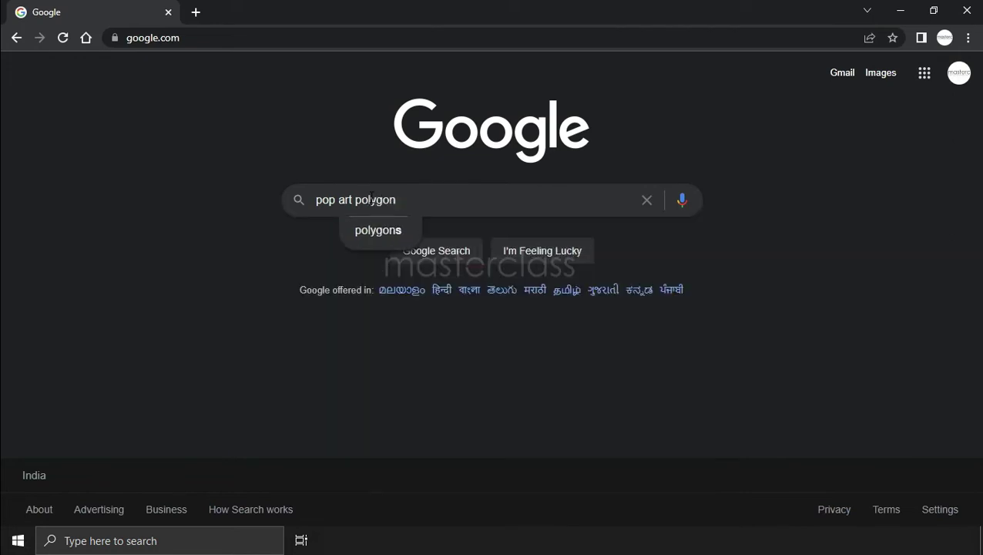
text( p)
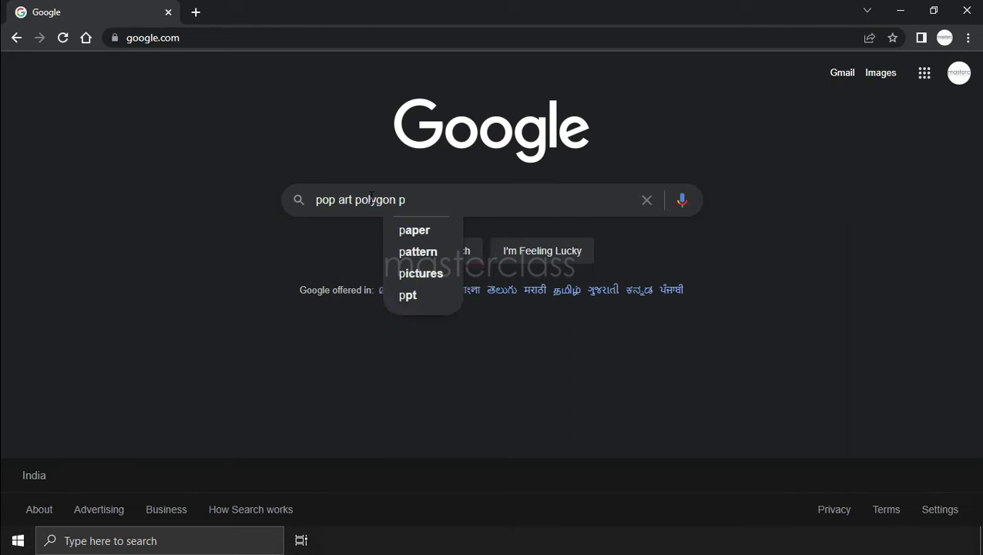
text(attern)
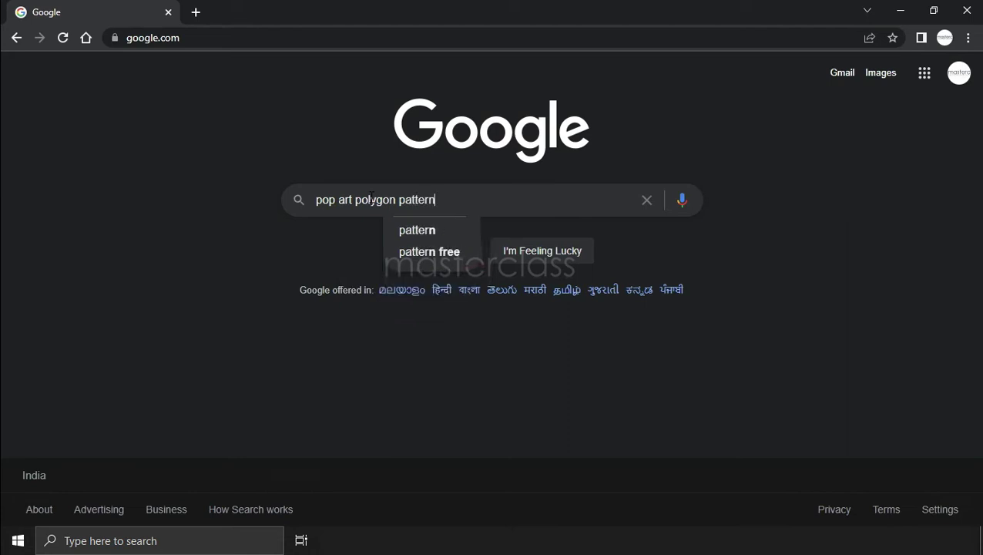
text(s)
click(472, 231)
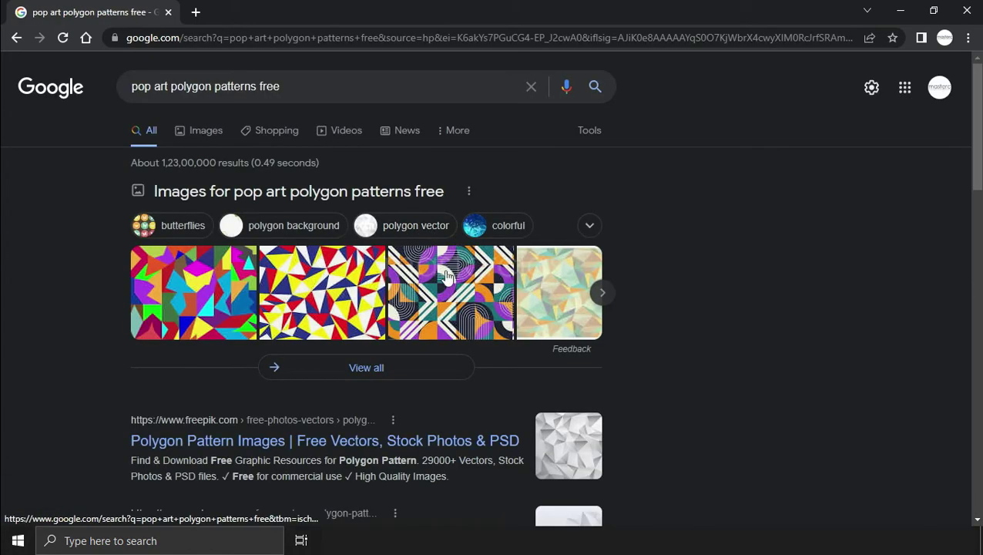
click(203, 135)
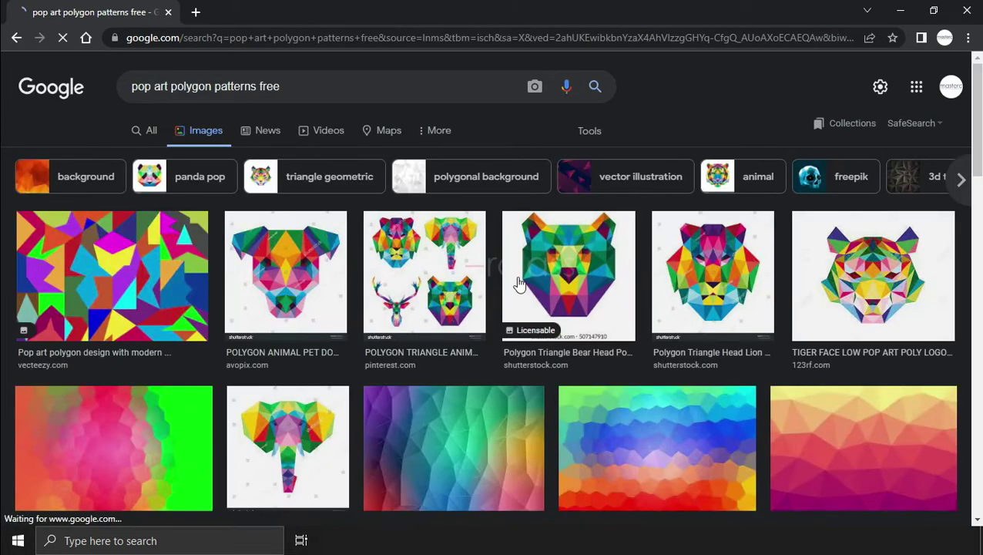
Browse the polygon pattern image results, previewing the first result along the way
scroll(519, 284, down, 1)
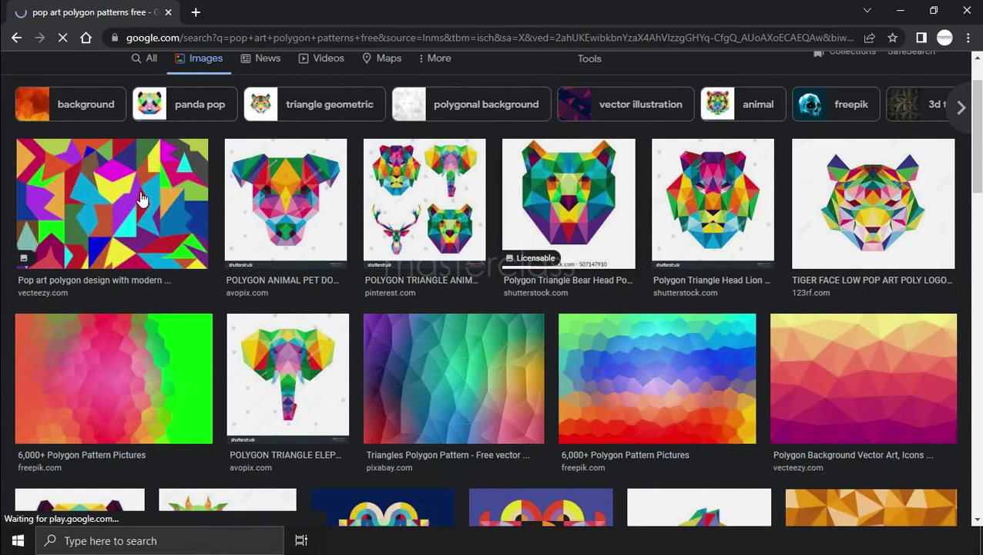
click(141, 194)
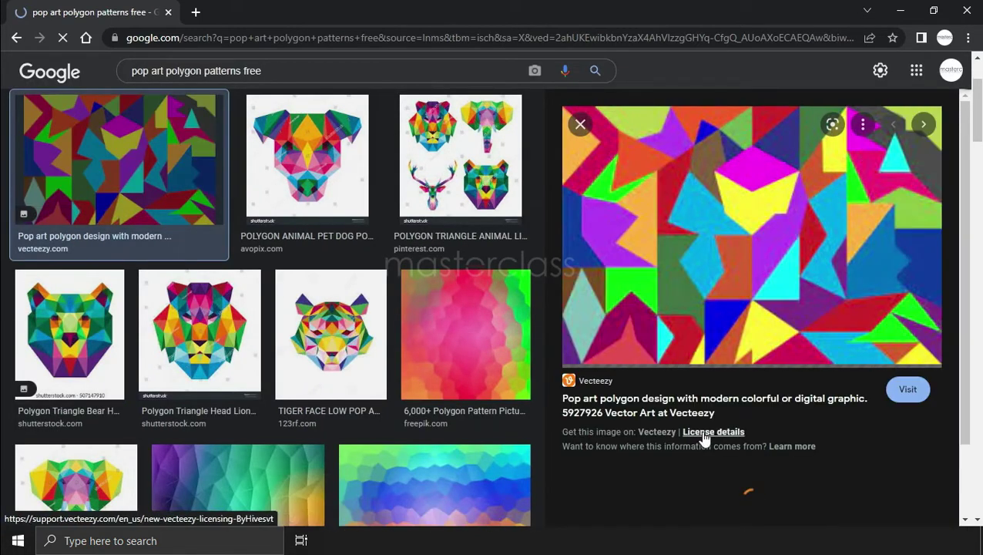
scroll(705, 431, down, 1)
scroll(709, 431, down, 2)
scroll(708, 431, down, 3)
scroll(709, 431, down, 1)
scroll(710, 428, down, 2)
scroll(709, 420, down, 2)
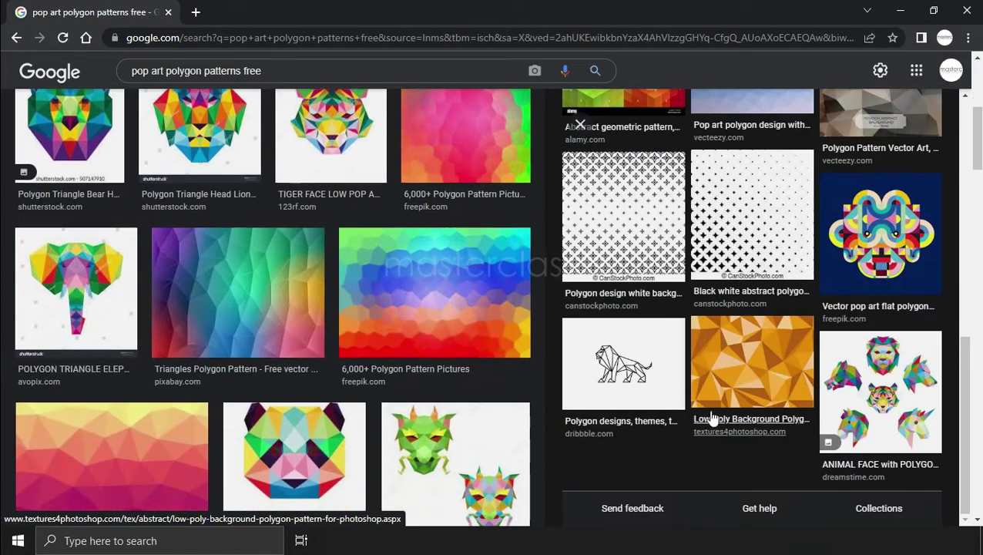
scroll(377, 350, down, 1)
scroll(378, 350, down, 1)
scroll(380, 354, down, 2)
scroll(380, 352, down, 2)
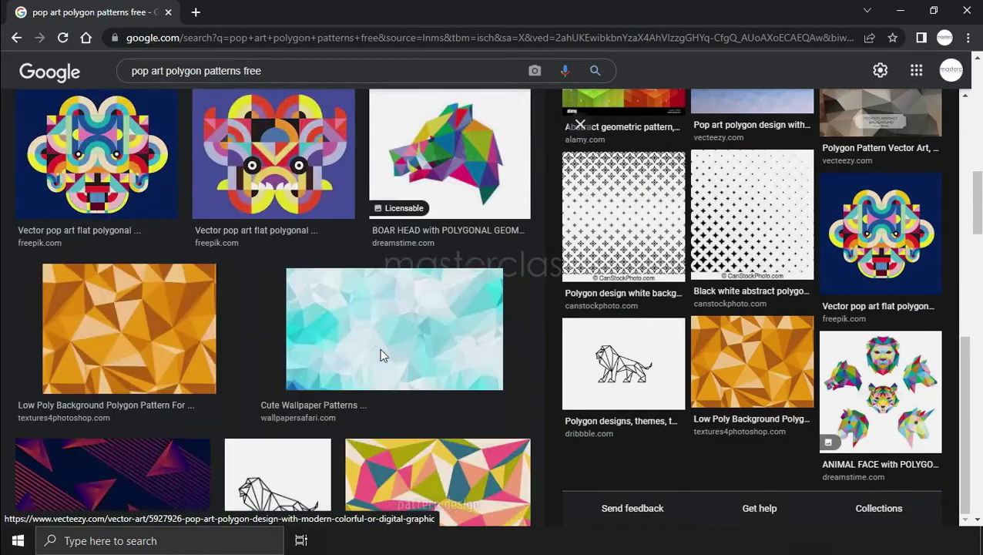
scroll(383, 351, down, 1)
scroll(383, 351, down, 2)
Preview the multicoloured geometric triangle pattern and bring up its save options
click(407, 299)
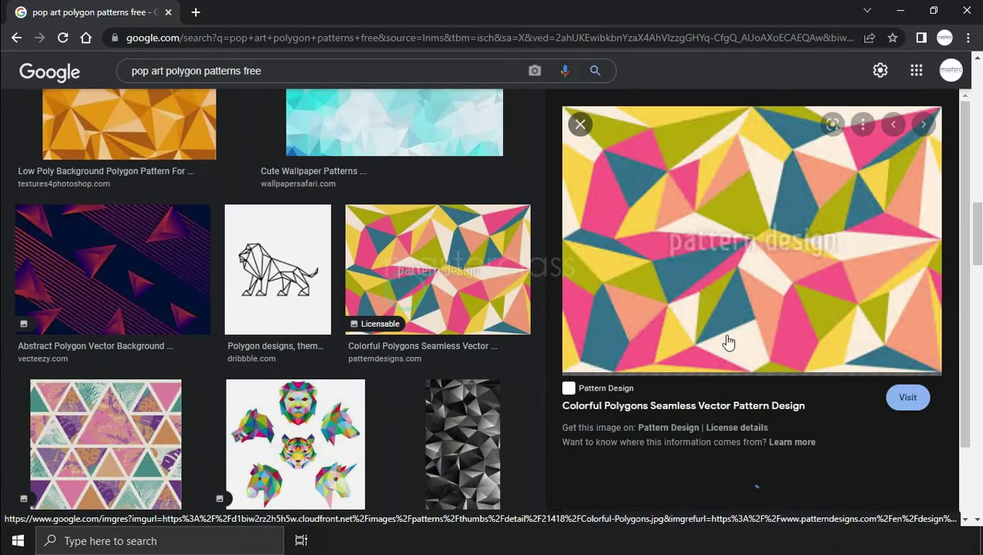
scroll(757, 411, down, 3)
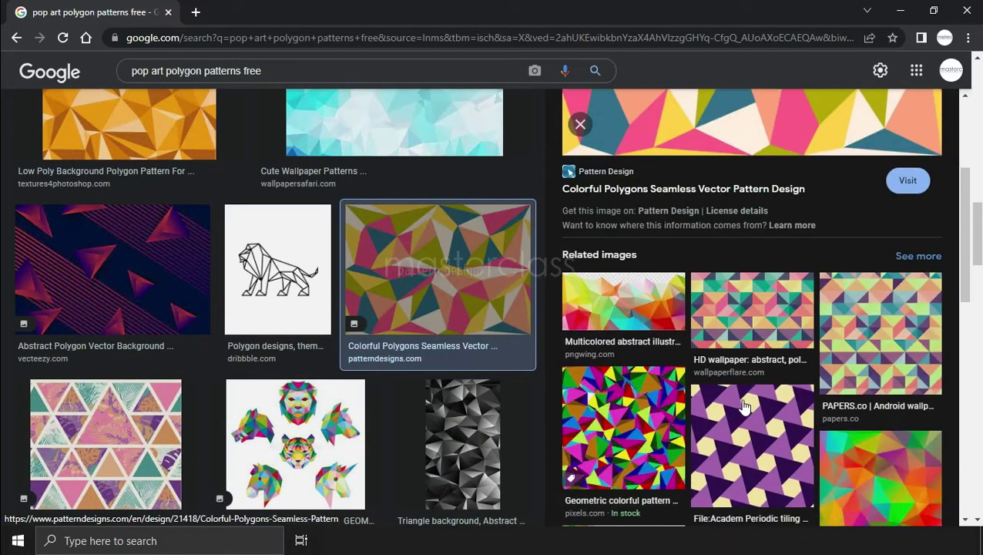
click(617, 360)
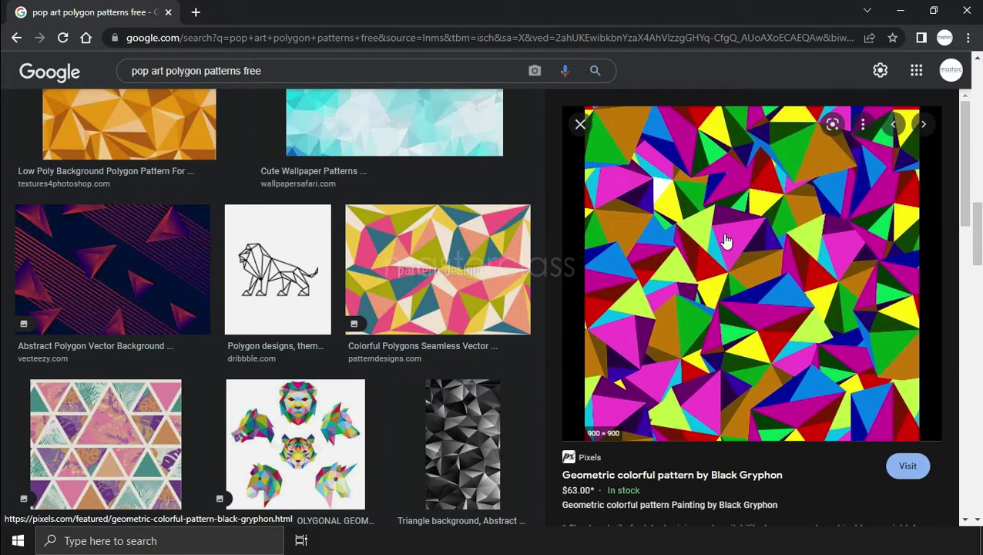
right_click(722, 234)
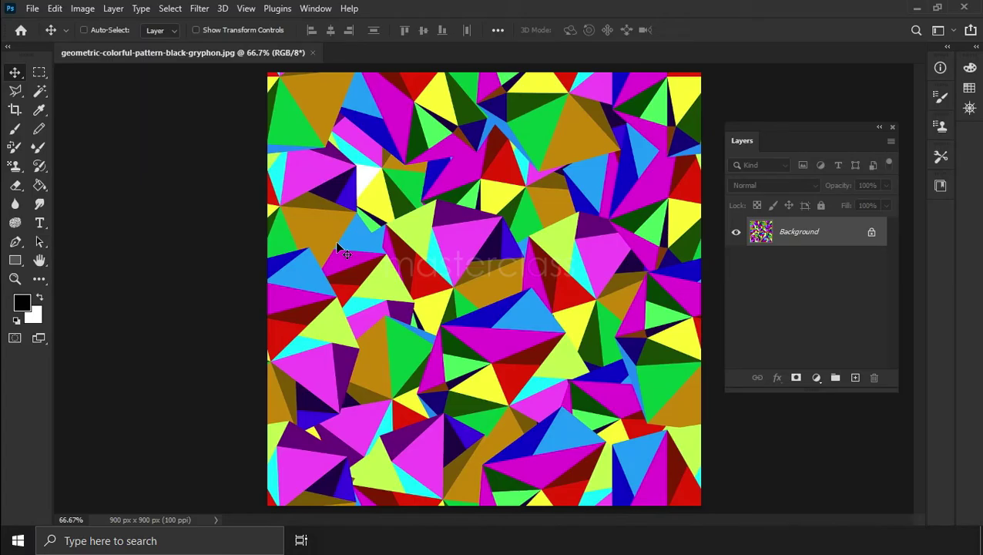
Define the open triangle image as a new pattern and add an empty layer
click(54, 9)
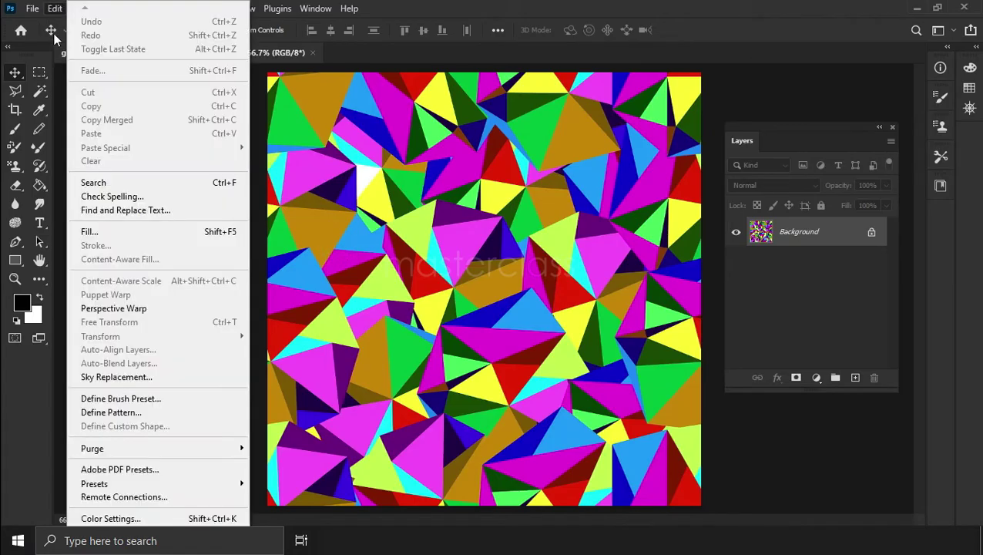
click(108, 412)
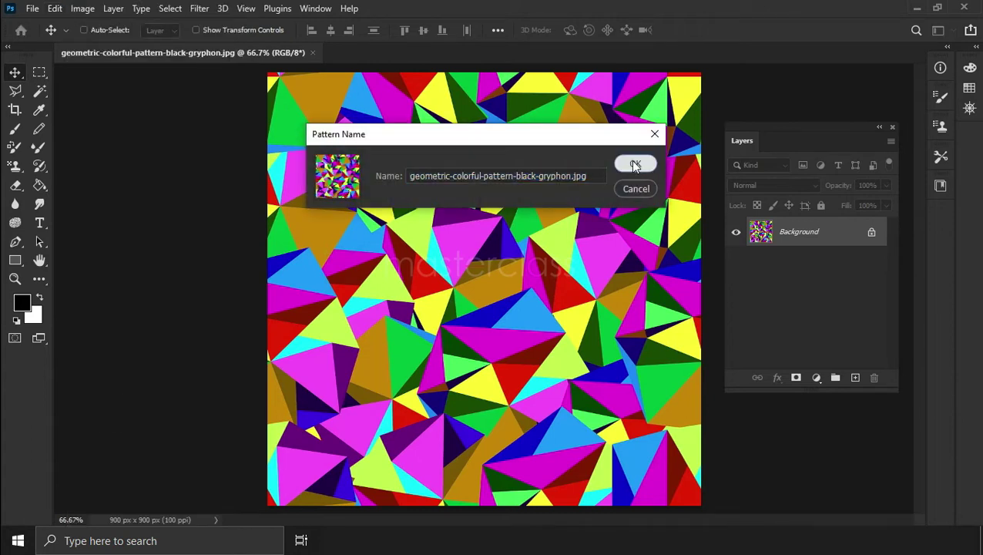
click(634, 165)
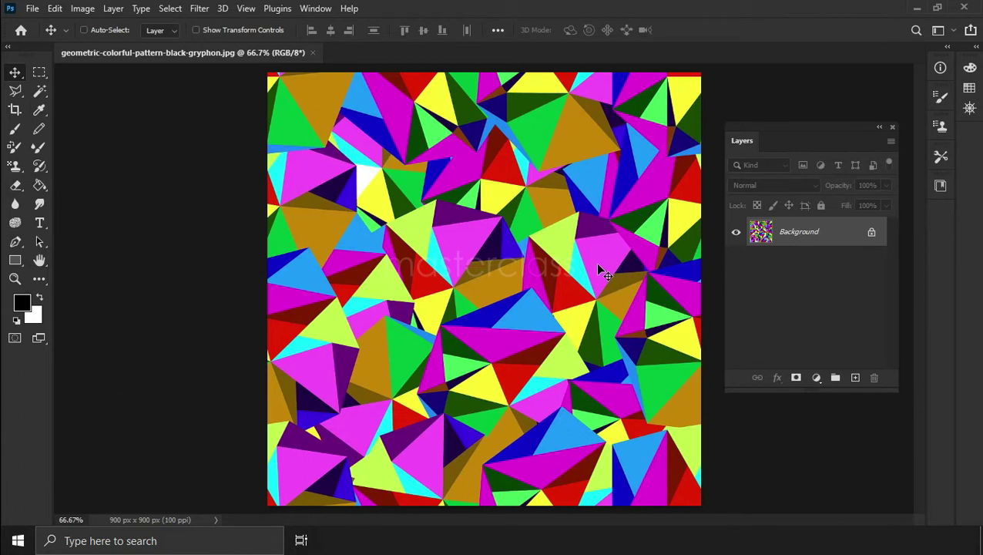
click(853, 377)
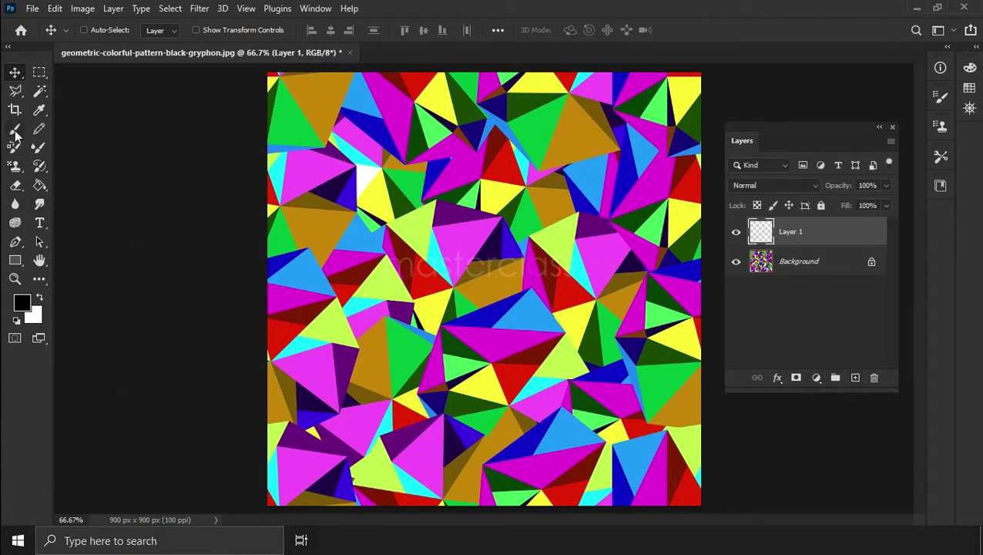
Paint the triangle pattern onto Layer 1 with the Pattern Stamp Tool, Background hidden
right_click(13, 165)
click(52, 177)
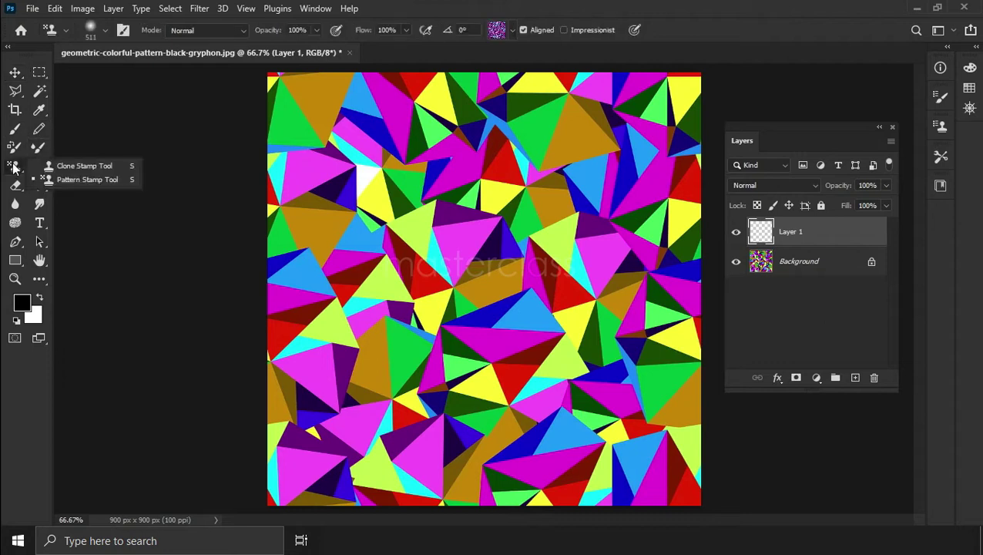
click(513, 30)
click(493, 131)
scroll(461, 135, down, 1)
click(427, 131)
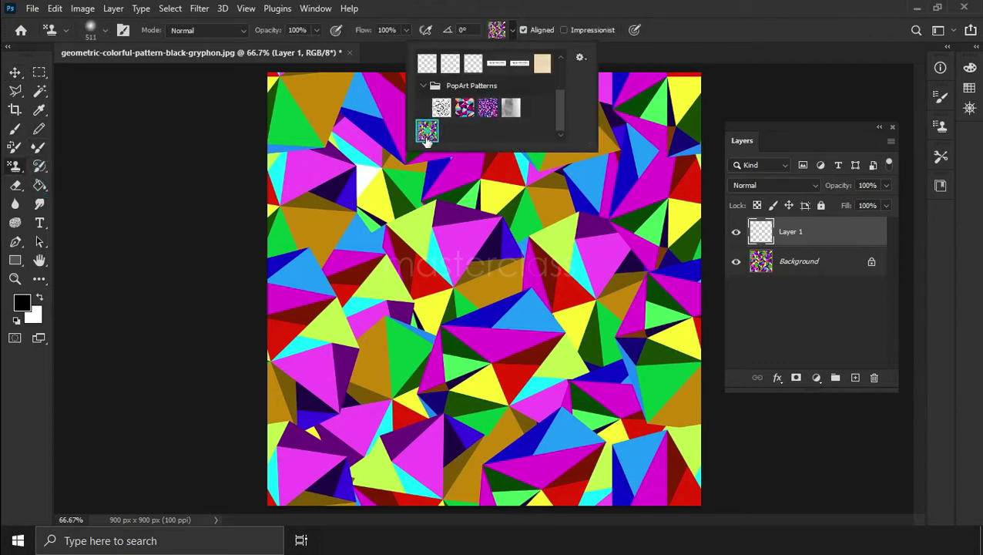
click(736, 263)
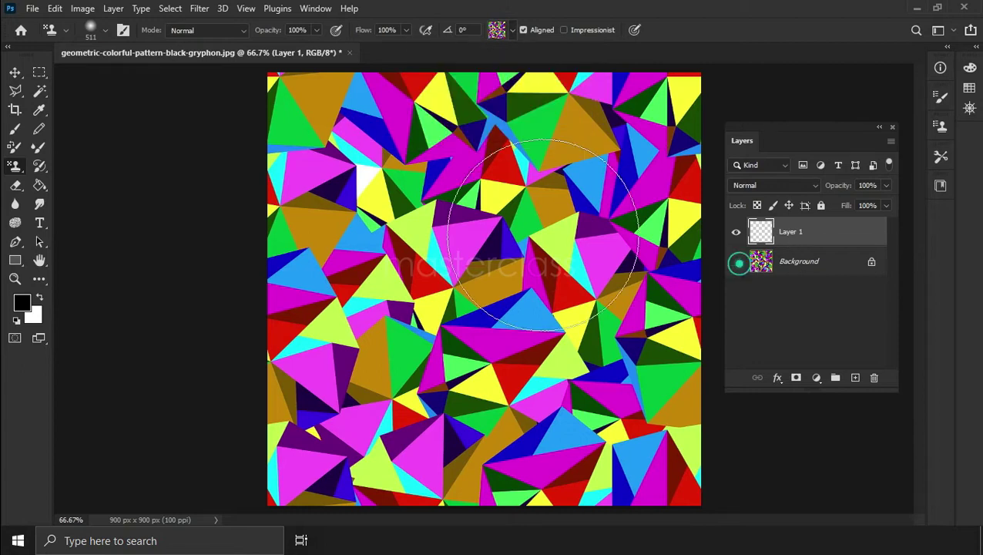
mouse_move(493, 224)
mouse_down()
mouse_move(635, 293)
mouse_move(362, 427)
mouse_move(303, 296)
mouse_move(701, 417)
mouse_move(430, 133)
mouse_move(655, 115)
mouse_move(308, 124)
mouse_up()
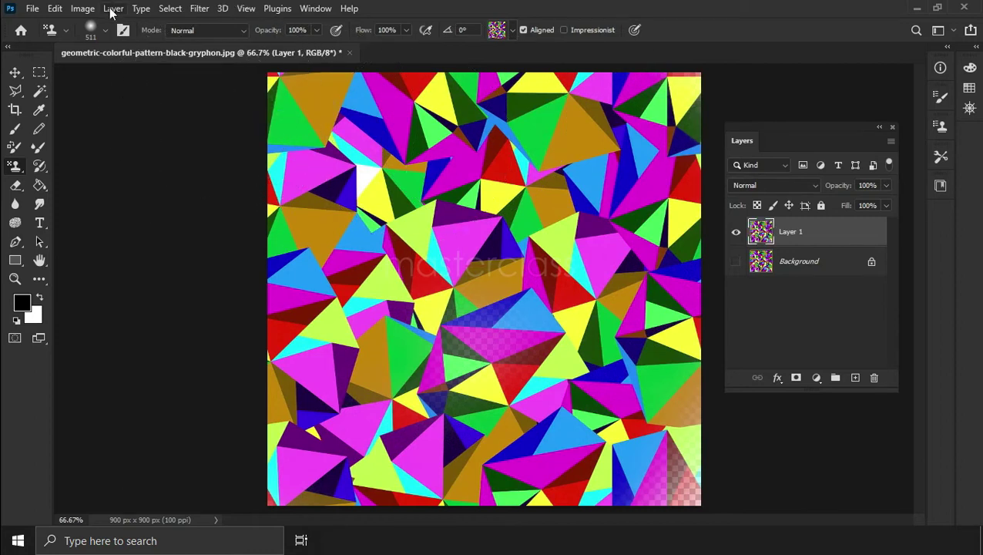
click(113, 8)
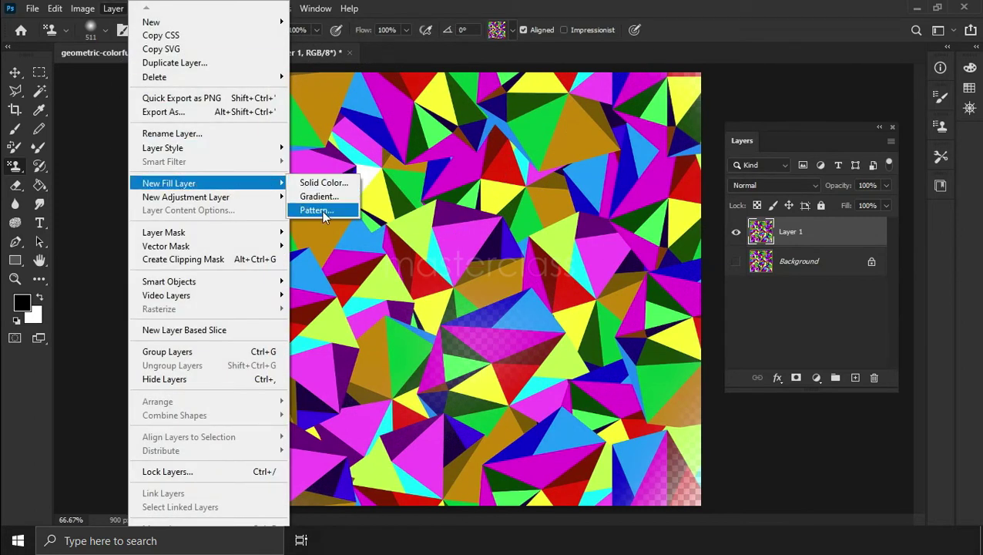
Add Pattern Fill 1 using the PopArt triangle pattern at 286% scale
click(319, 211)
click(605, 152)
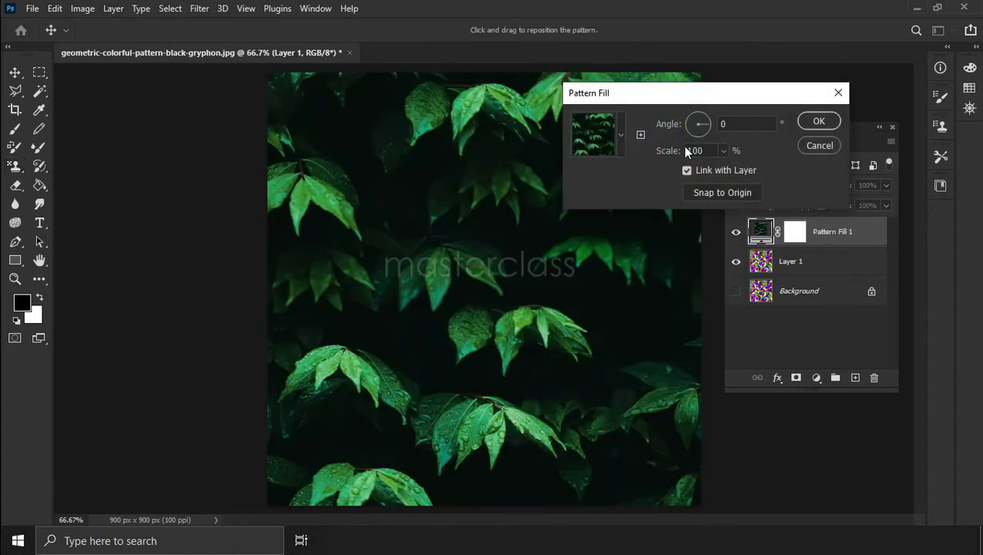
click(620, 137)
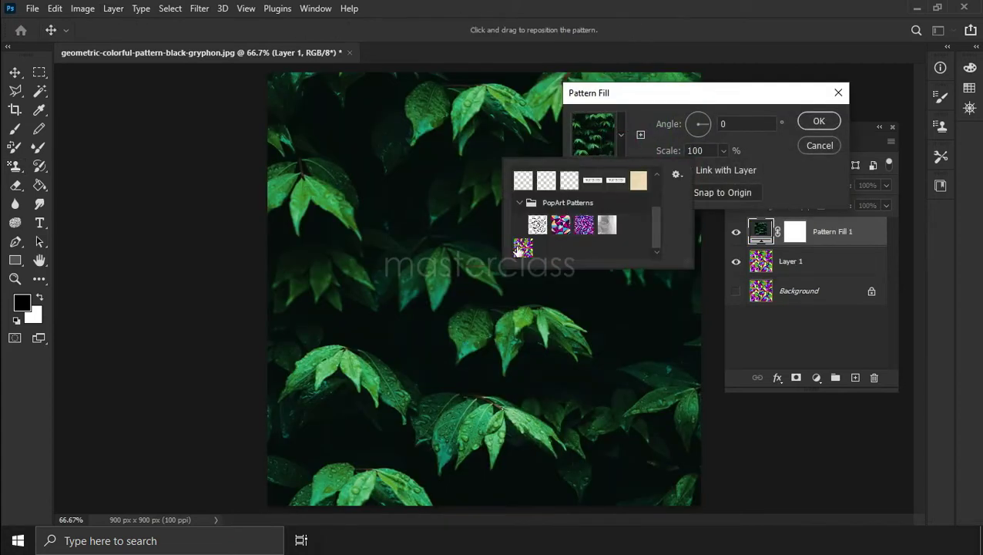
click(523, 247)
click(660, 134)
click(721, 152)
mouse_move(731, 171)
mouse_down()
mouse_move(737, 176)
mouse_move(717, 170)
mouse_up()
click(817, 123)
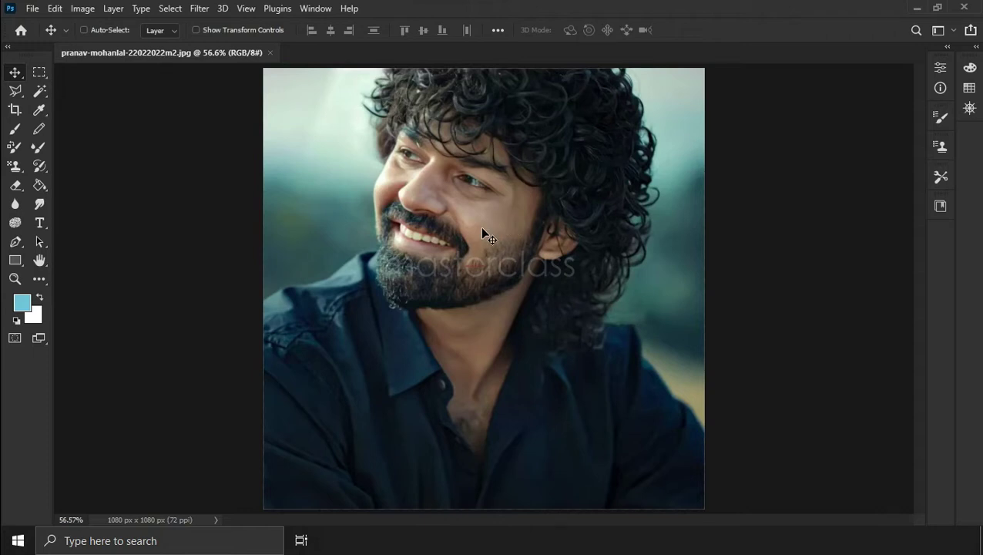
Dock the Layers panel beside the canvas and copy the portrait onto Layer 1
click(316, 8)
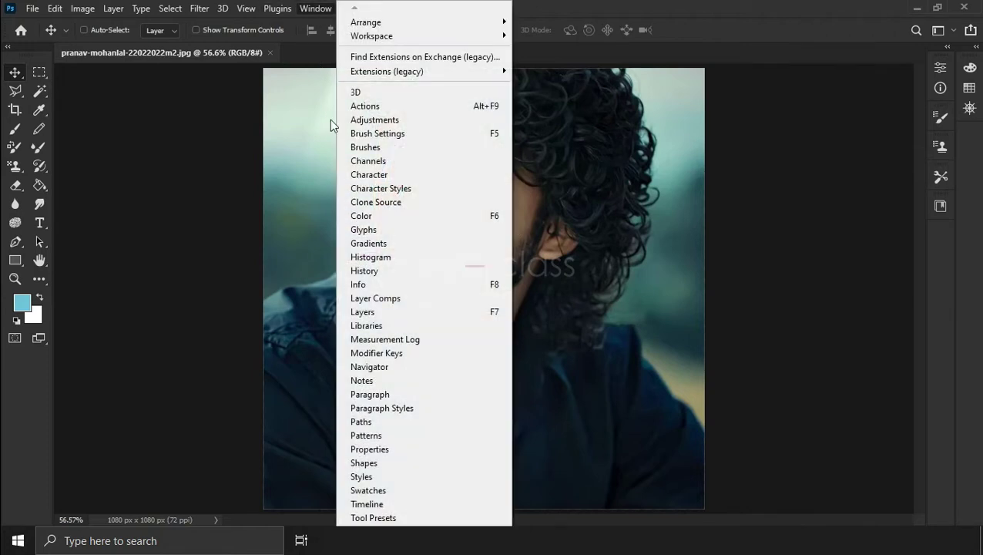
click(470, 313)
mouse_move(90, 177)
mouse_down()
mouse_move(604, 176)
mouse_move(767, 135)
mouse_up()
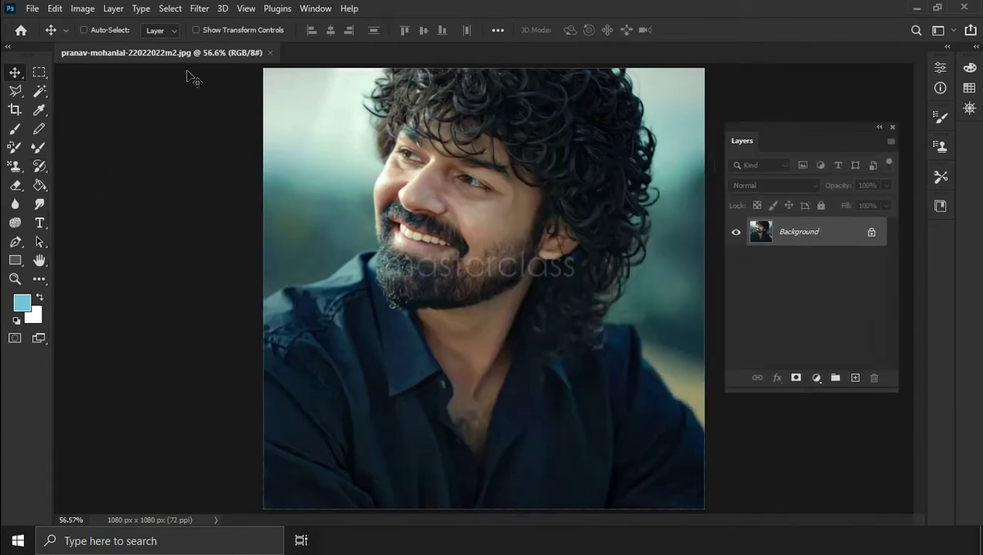
click(114, 10)
mouse_move(200, 22)
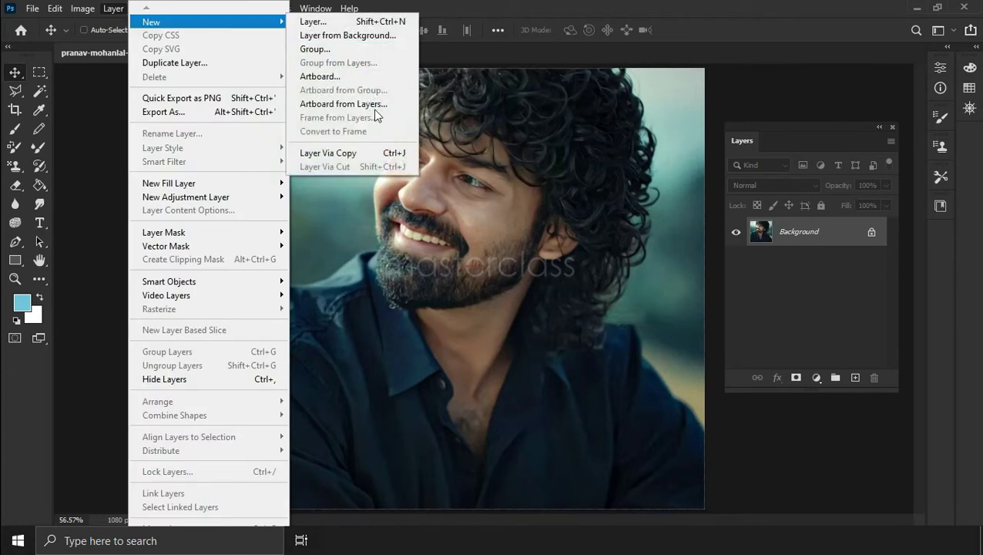
click(367, 157)
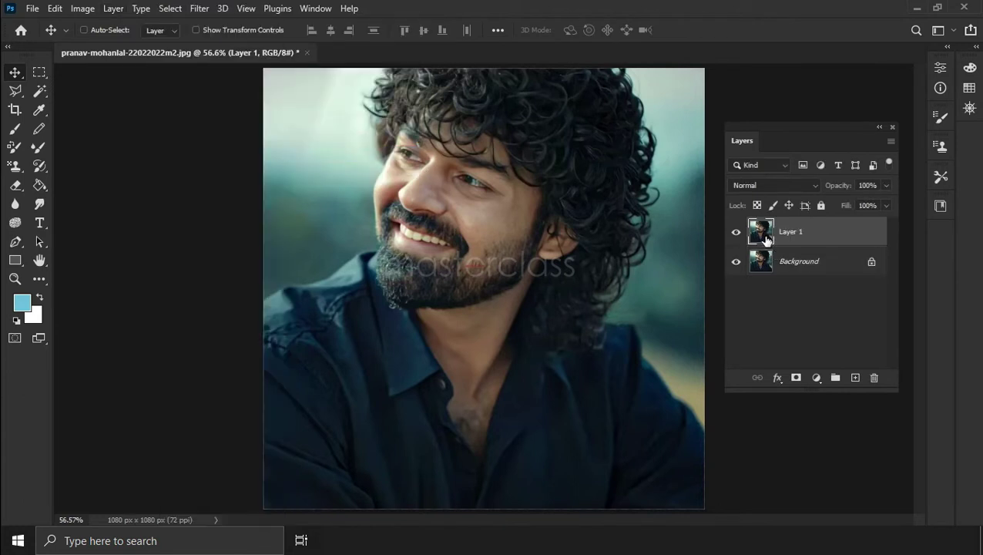
Apply Smart Sharpen to Layer 1: Amount 250, Radius 3.0 px, Reduce Noise 30%
click(204, 14)
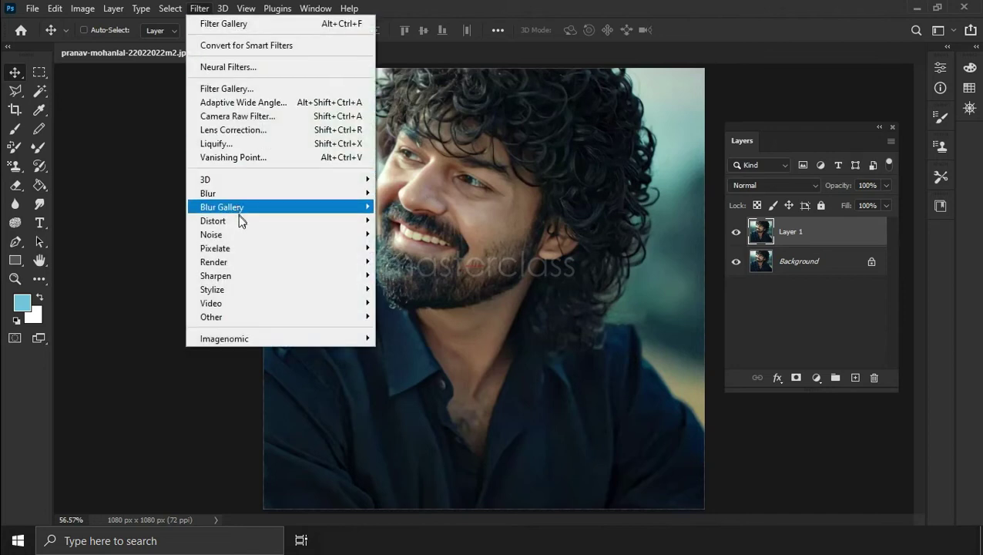
mouse_move(213, 276)
click(424, 330)
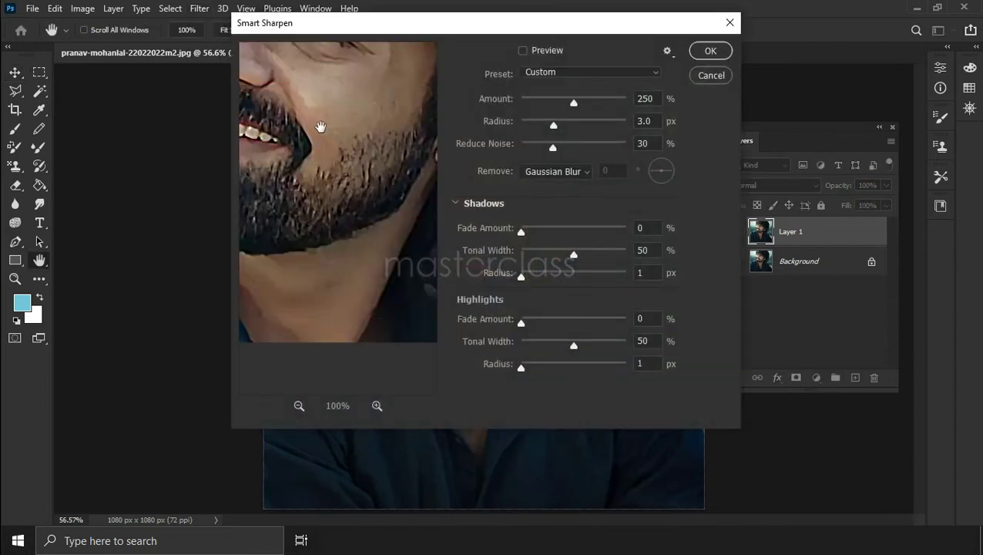
drag(320, 125, 394, 238)
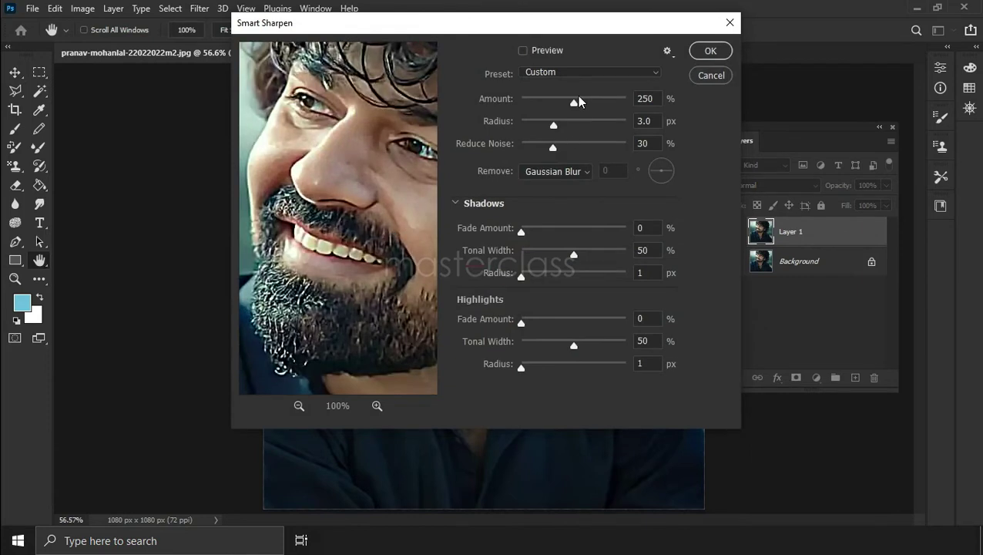
double_click(653, 98)
click(523, 50)
click(523, 51)
click(710, 51)
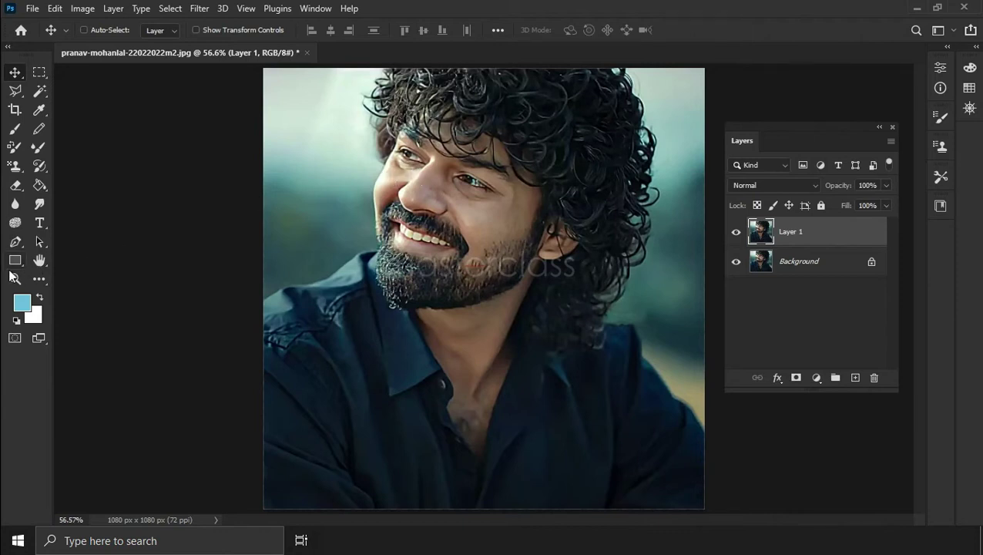
Zoom in to inspect the eye closely, then fit the whole portrait in the window
click(15, 279)
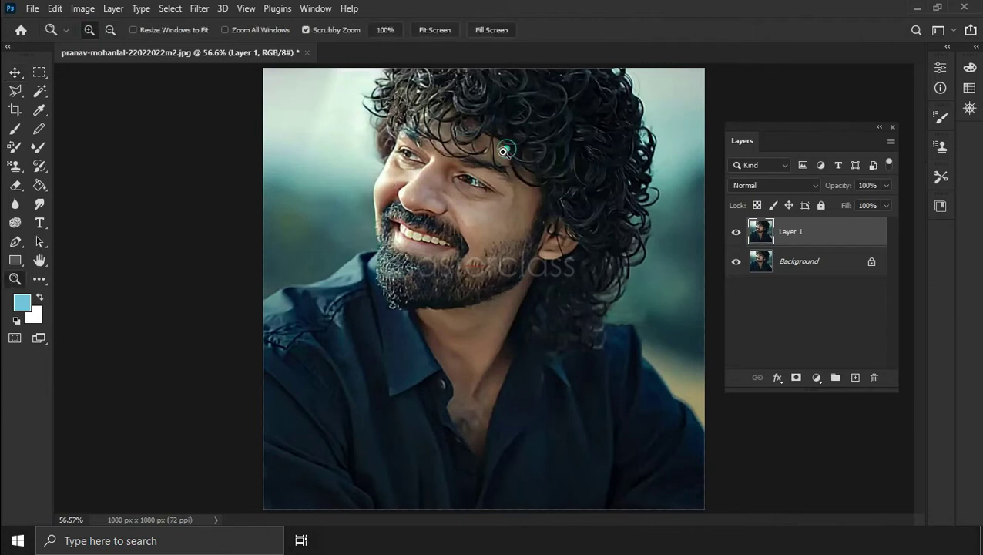
click(491, 156)
click(458, 175)
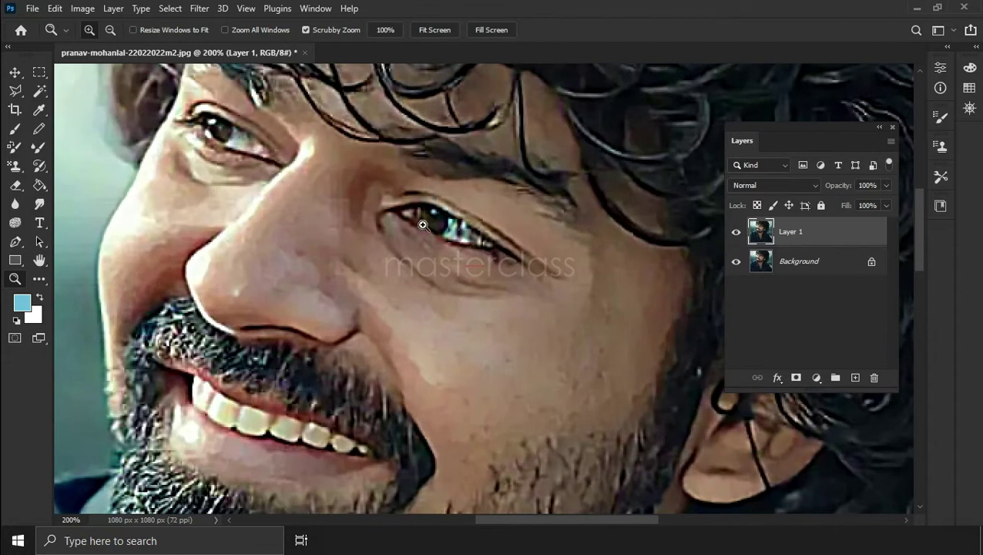
click(438, 30)
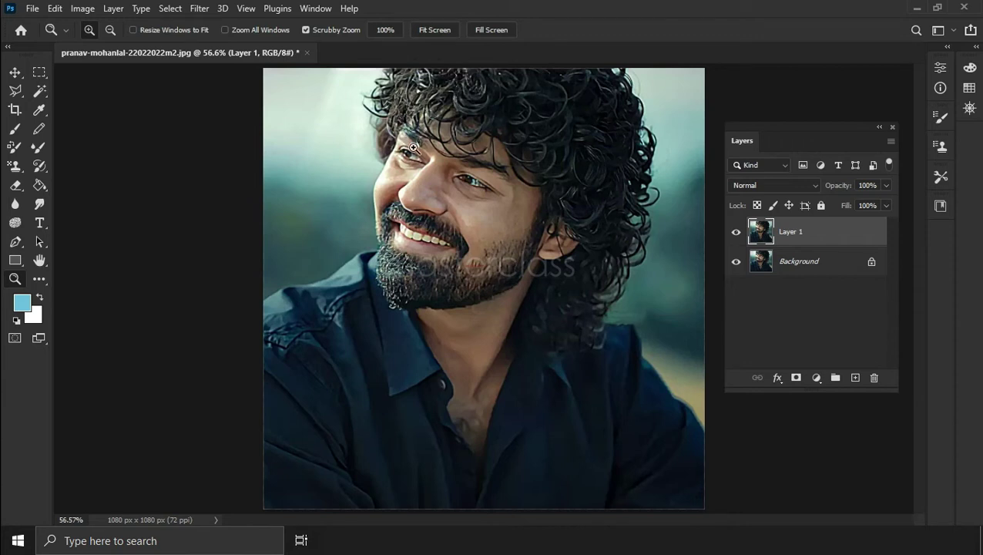
Apply an Anisotropic Diffuse filter to Layer 1, then fill the screen and pan to the hair
click(198, 11)
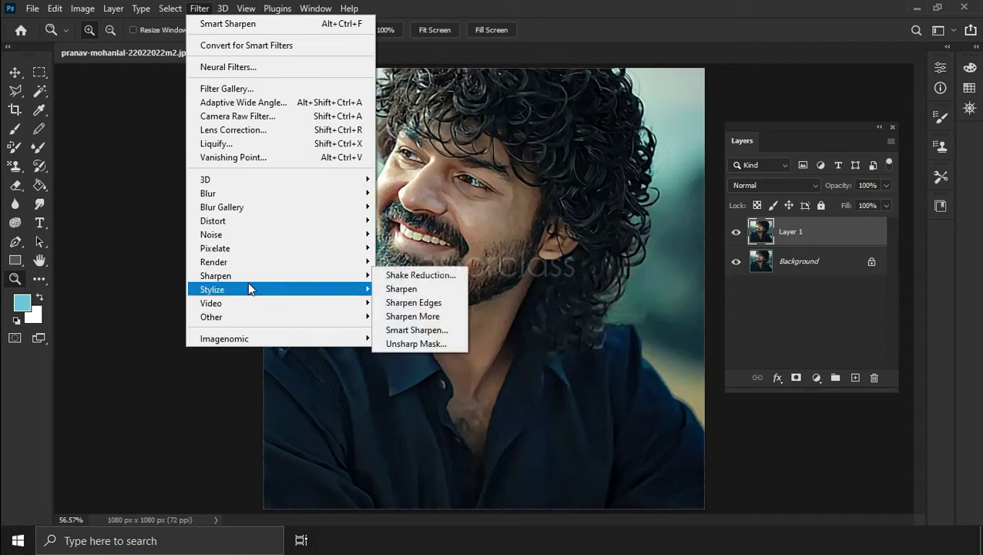
mouse_move(213, 288)
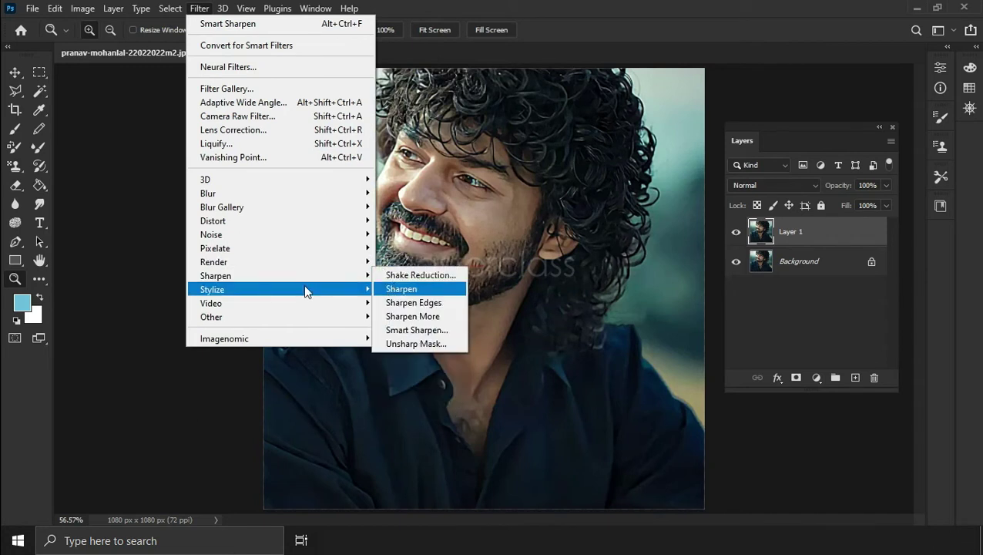
click(398, 288)
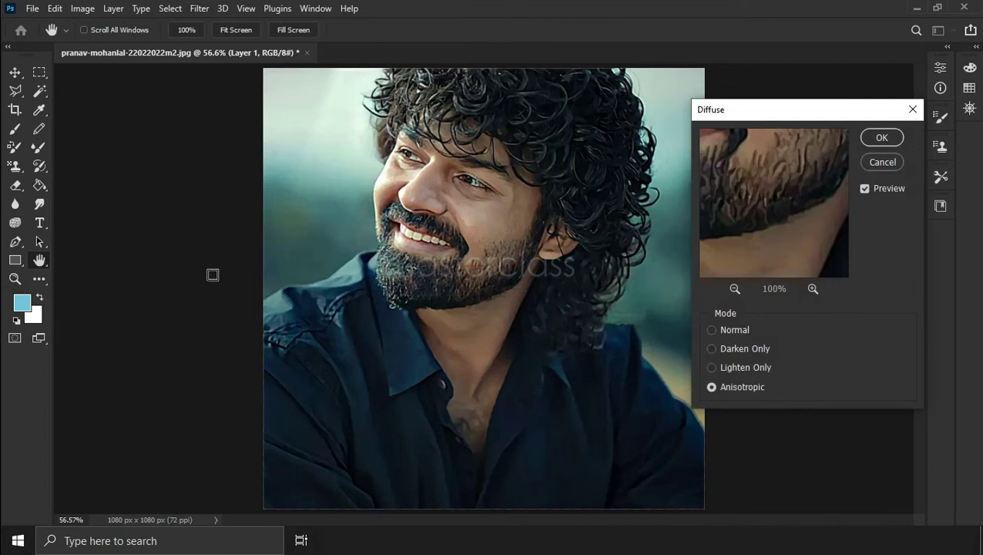
click(458, 244)
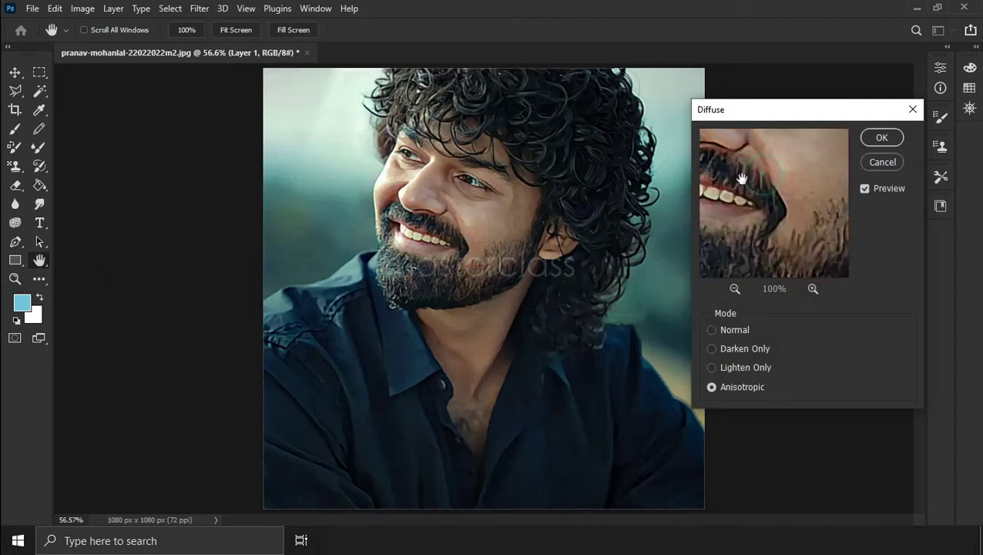
drag(773, 169, 783, 178)
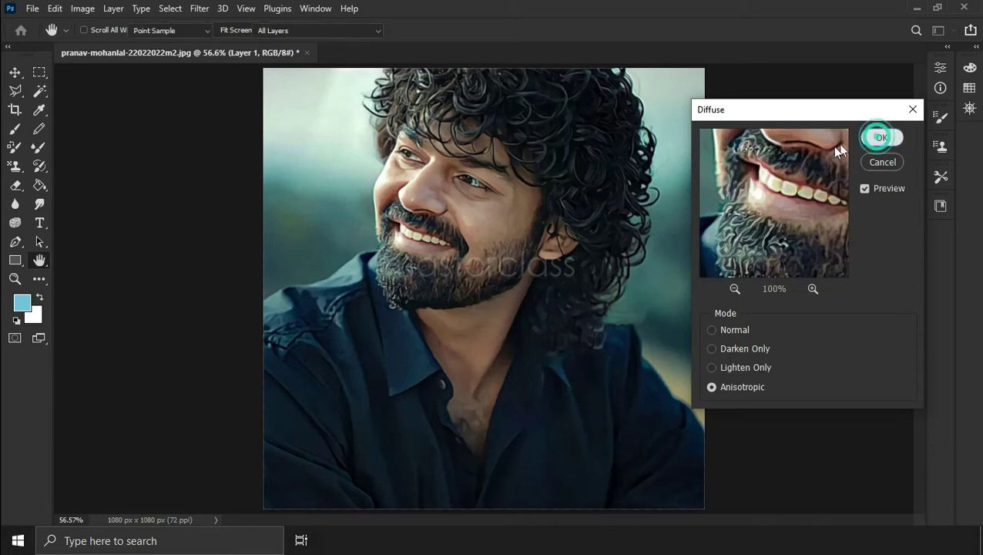
click(882, 137)
key(z)
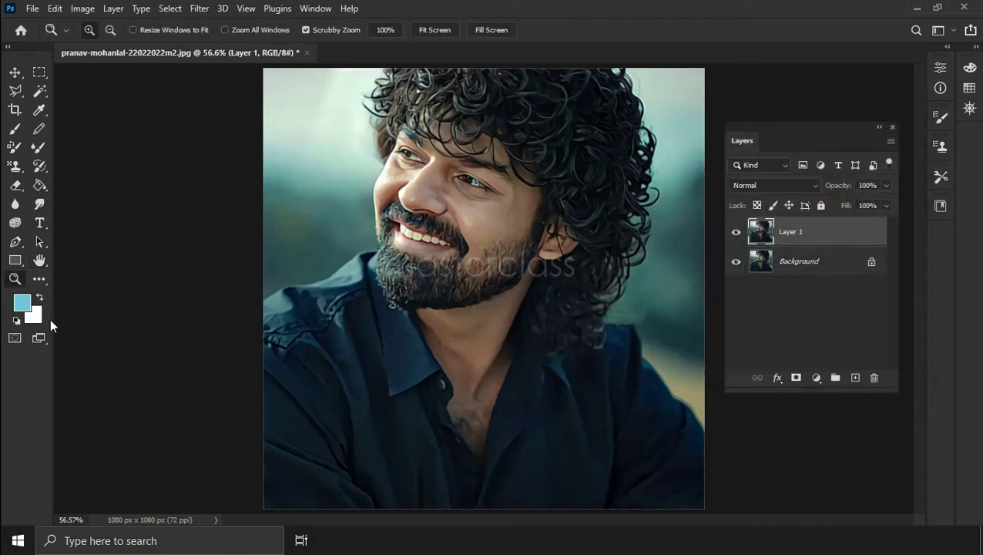
click(491, 30)
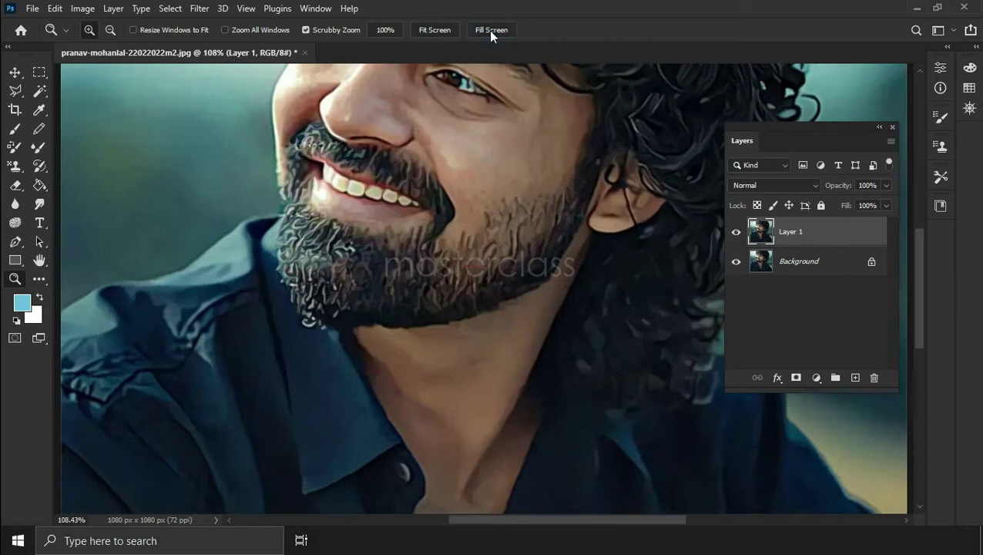
click(39, 262)
drag(306, 188, 297, 339)
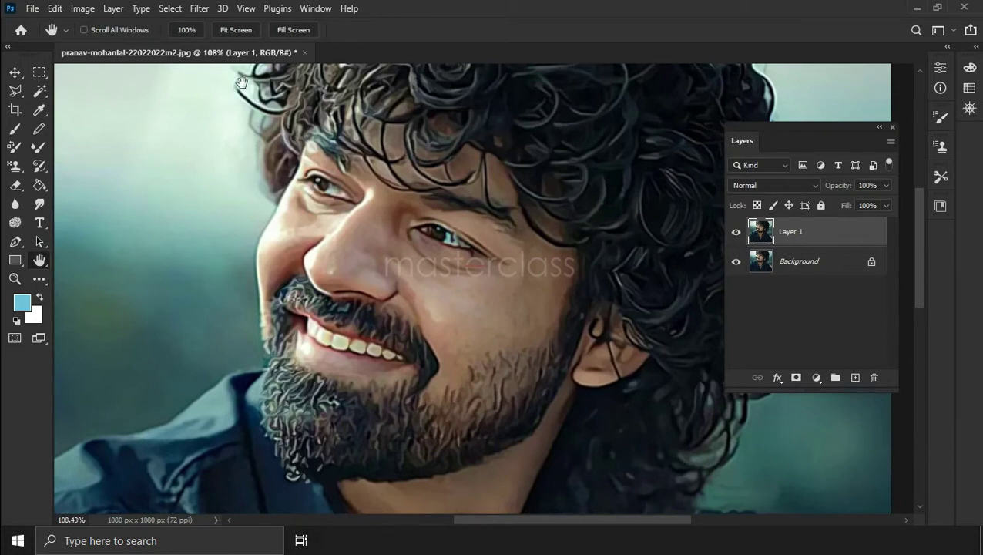
click(58, 14)
mouse_move(101, 336)
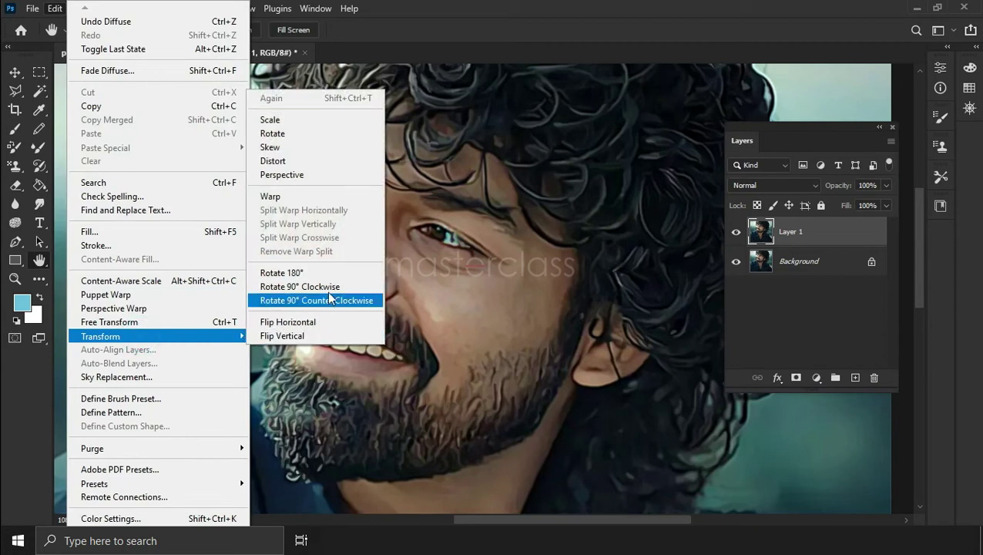
Rotate Layer 1 90°, reapply Diffuse, and zoom to 300% on the chin and mouth
click(328, 287)
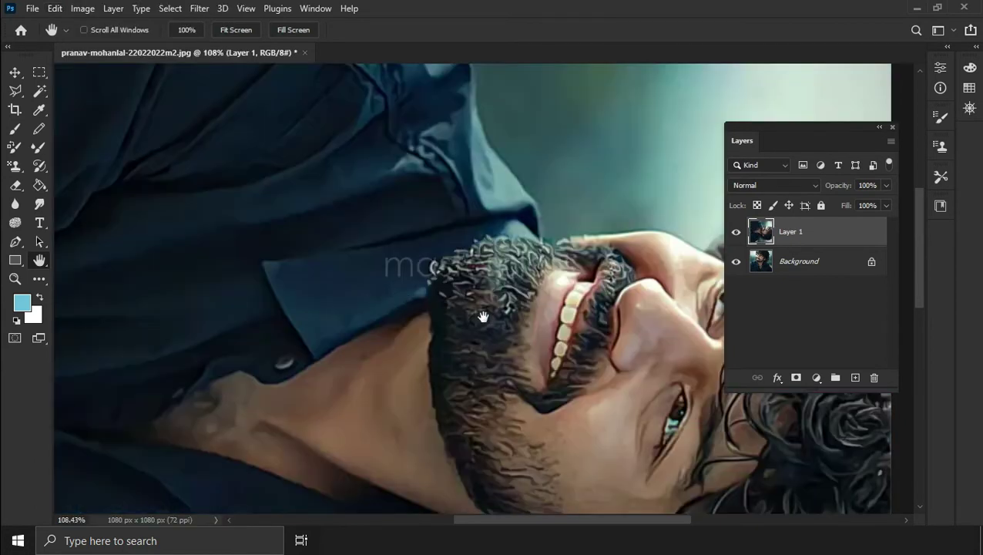
click(200, 9)
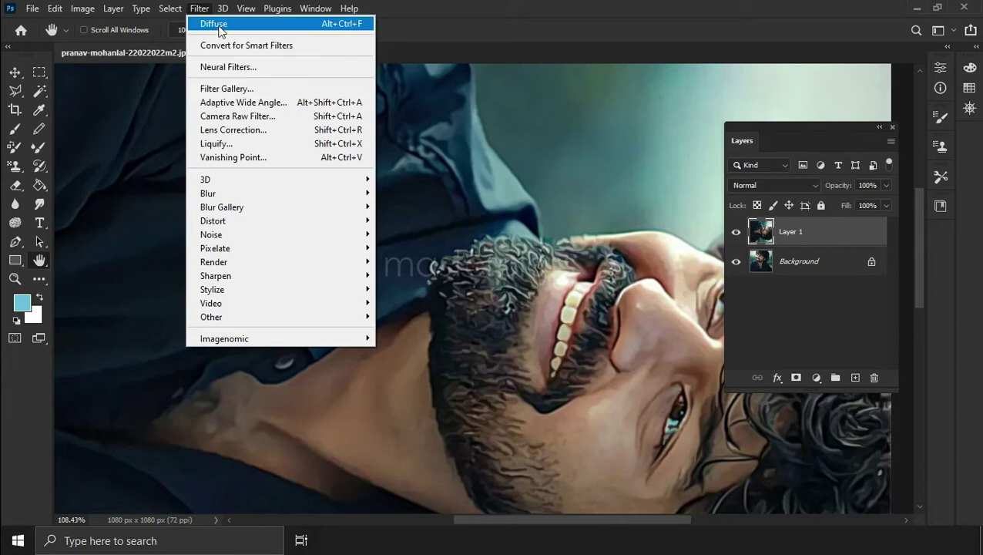
click(209, 26)
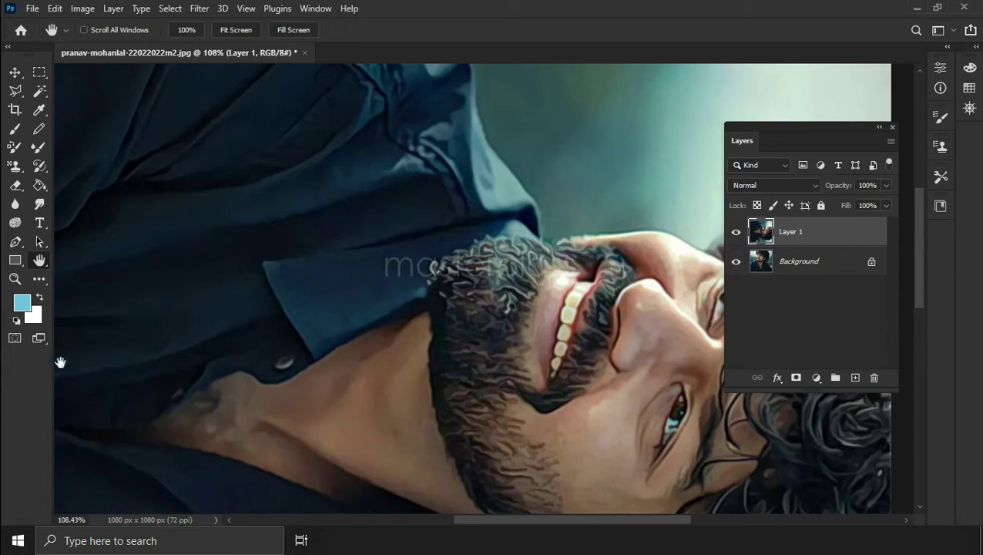
click(14, 279)
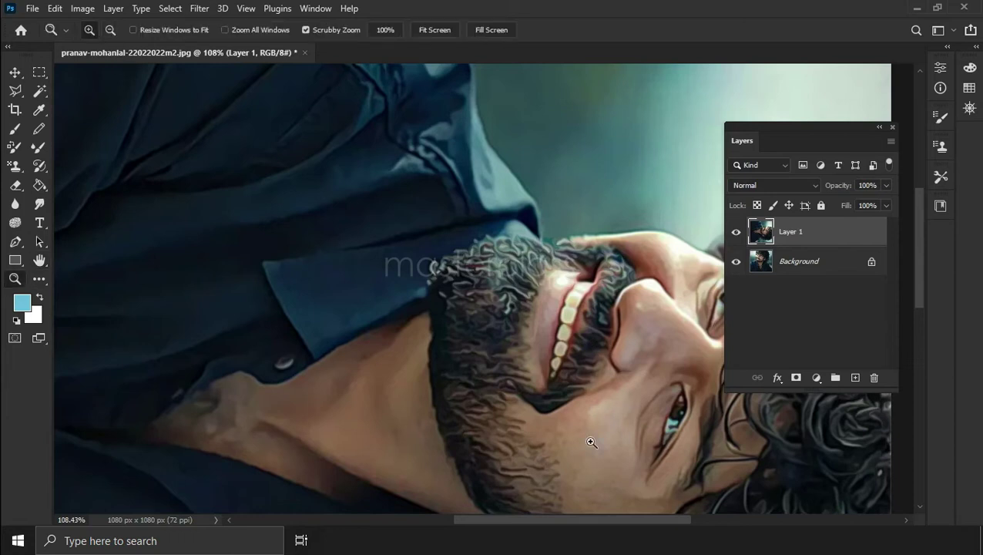
click(595, 424)
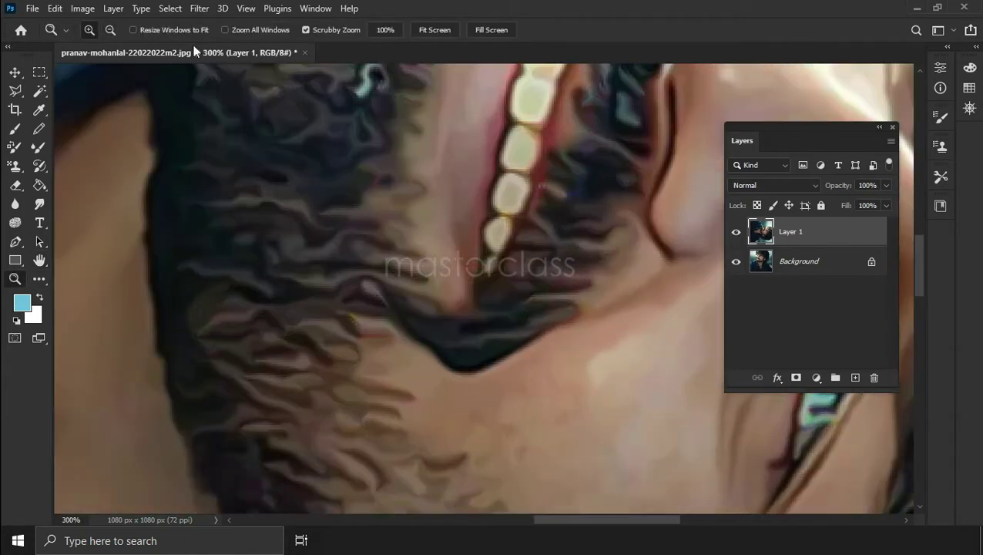
Rotate Layer 1 another 90° and reapply Diffuse across the beard and teeth
click(54, 9)
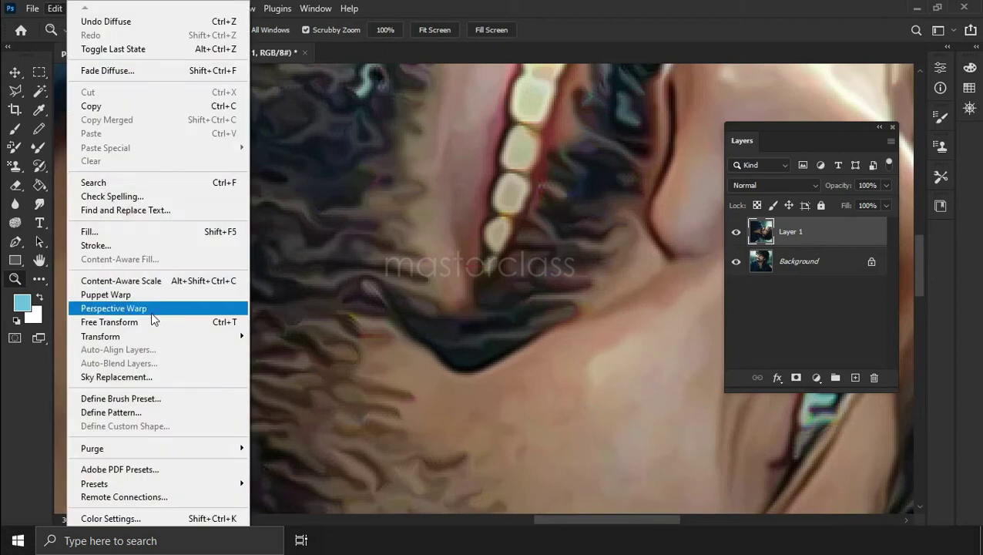
click(165, 339)
click(360, 286)
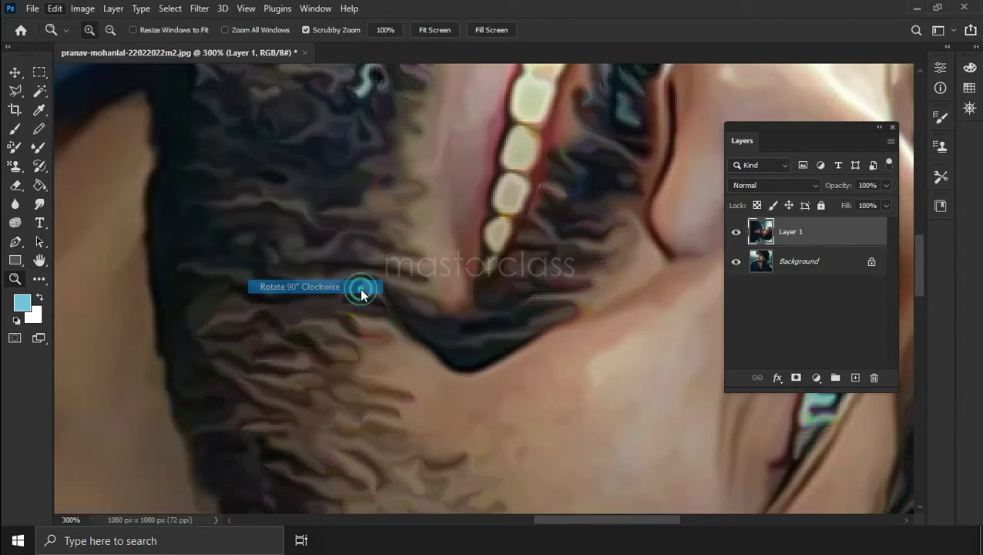
click(39, 261)
mouse_move(260, 392)
mouse_down()
mouse_move(276, 203)
mouse_move(295, 154)
mouse_up()
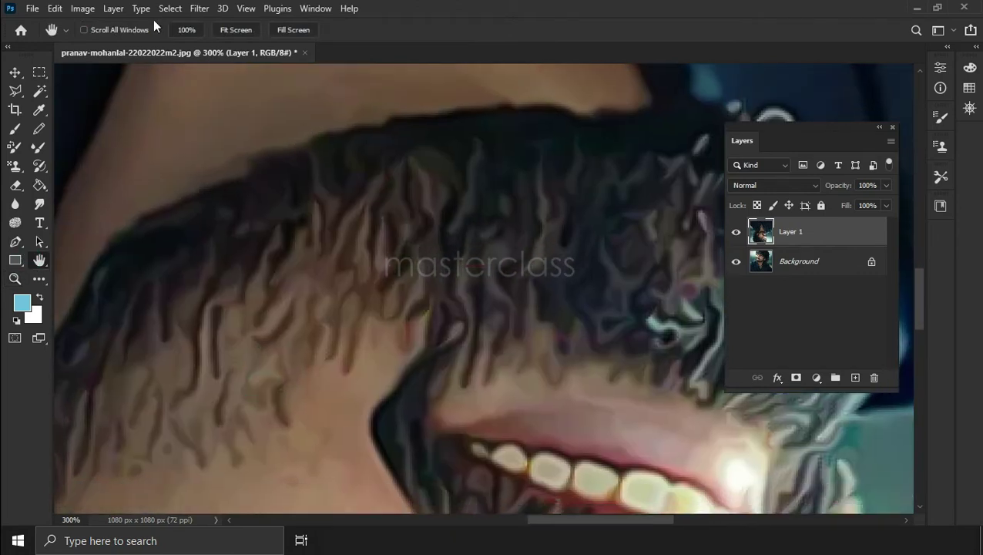
click(197, 9)
click(215, 25)
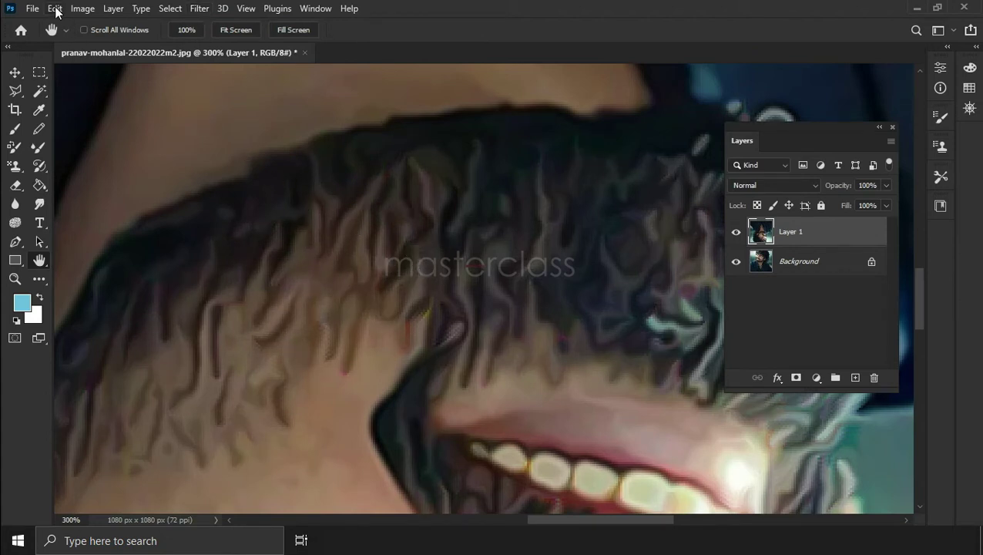
Reapply the Diffuse filter to Layer 1 once more, checking the teeth
click(55, 10)
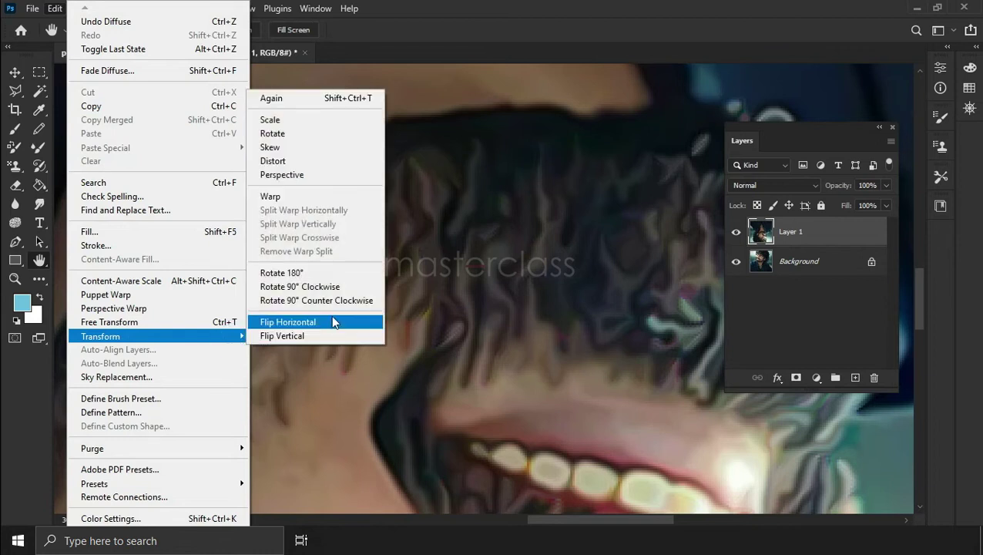
key(Escape)
scroll(331, 282, up, 2)
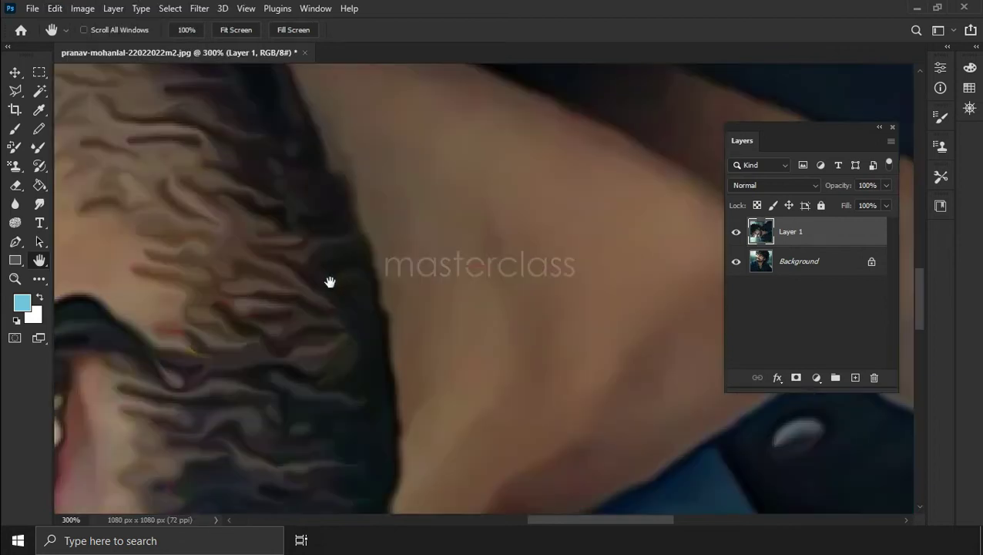
click(199, 8)
drag(241, 311, 314, 301)
Rotate Layer 1 90° clockwise back upright and give it a final Diffuse pass
click(56, 9)
mouse_move(100, 337)
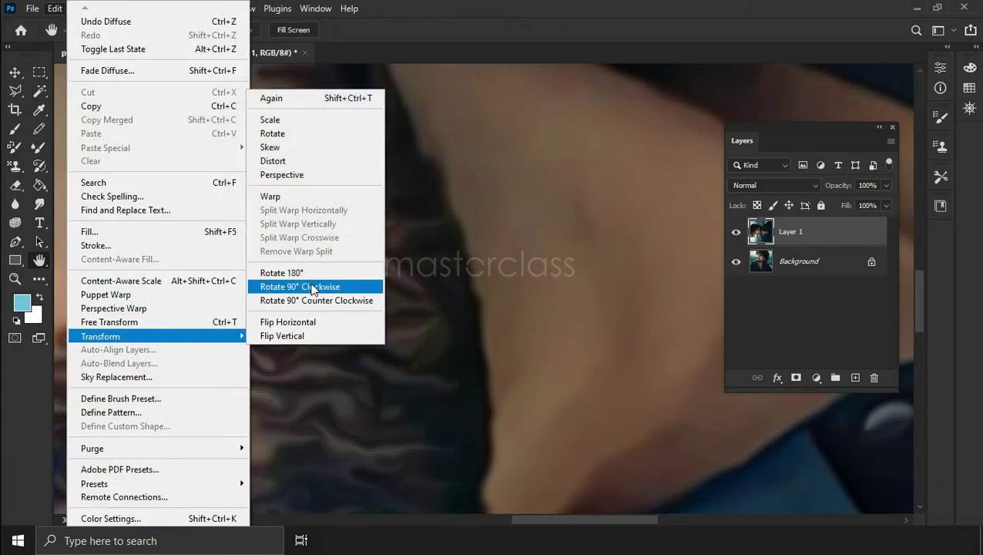
click(309, 285)
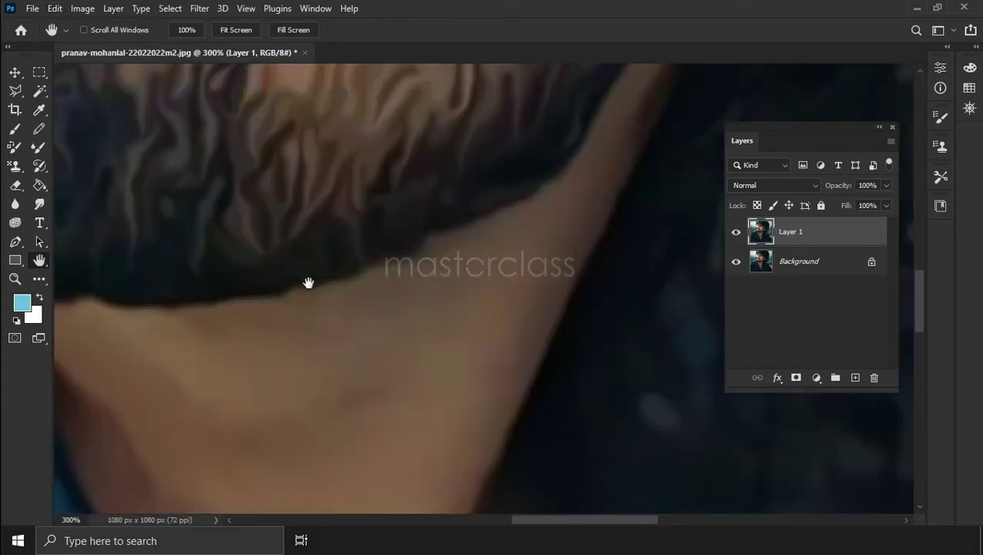
drag(307, 274, 352, 339)
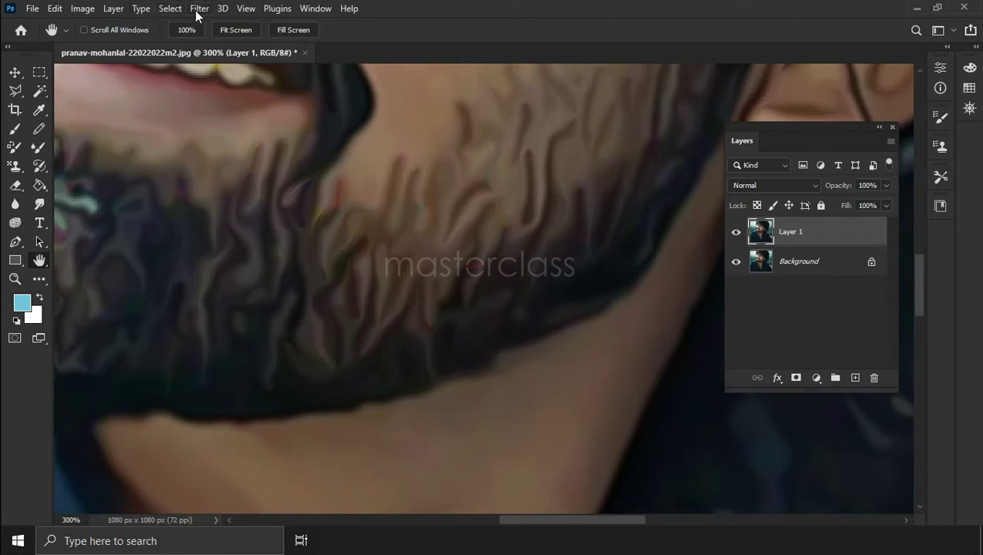
click(194, 10)
click(206, 24)
drag(351, 188, 513, 400)
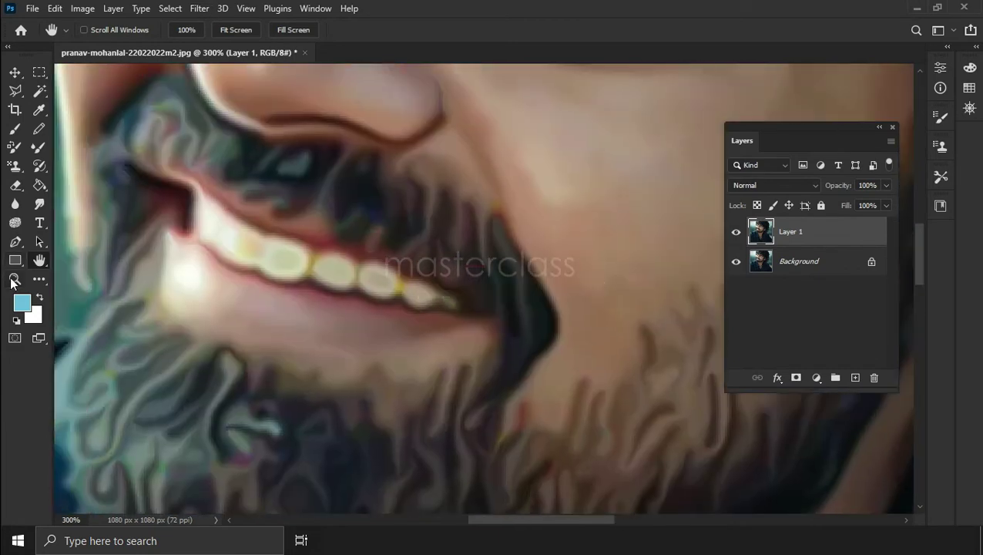
Zoom out to see the whole face and pan to frame the hair and face
click(14, 279)
click(110, 30)
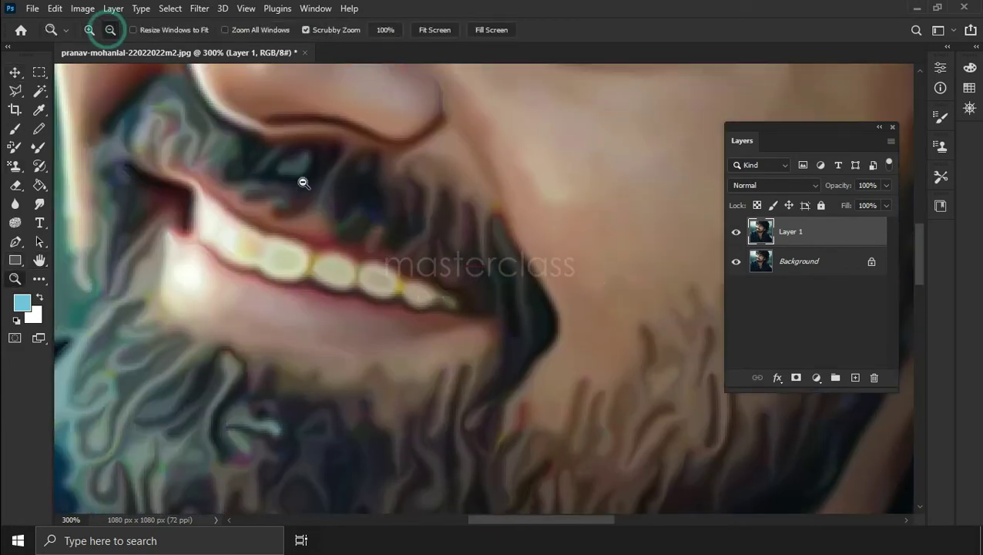
click(301, 181)
drag(303, 182, 336, 134)
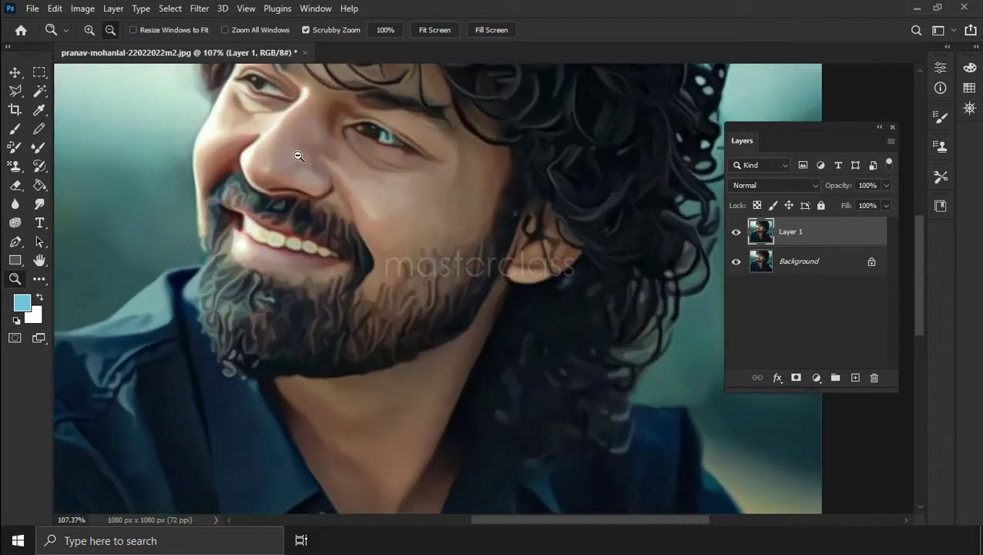
click(39, 260)
drag(340, 185, 410, 326)
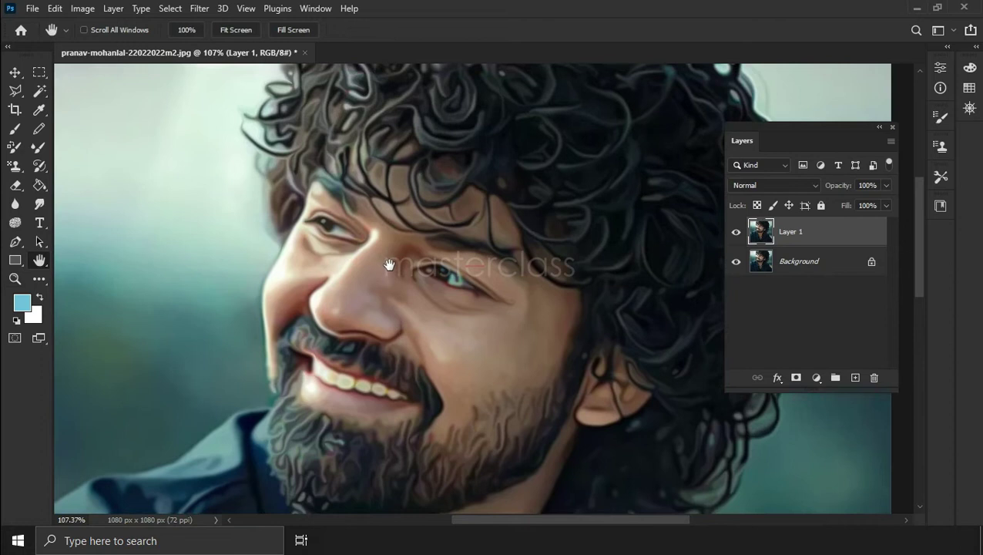
After comparing with the original, apply Filter Gallery Cutout: 6 levels, simplicity 4, fidelity 3
click(736, 233)
click(736, 233)
click(198, 10)
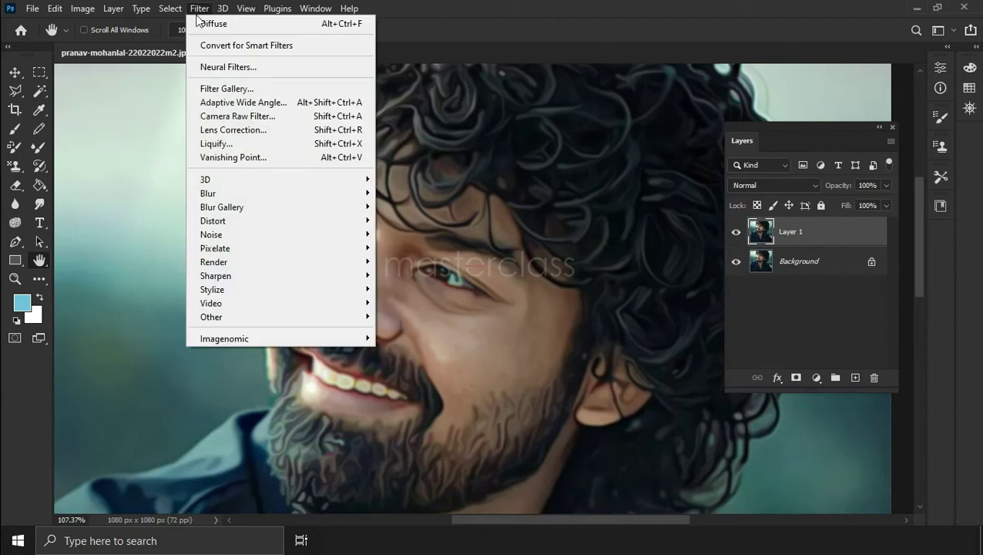
click(216, 89)
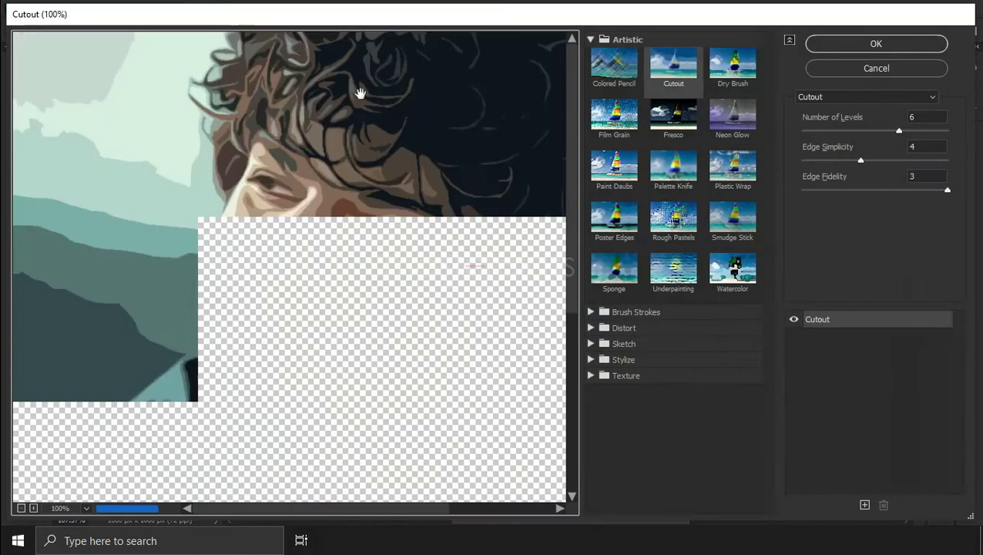
click(674, 75)
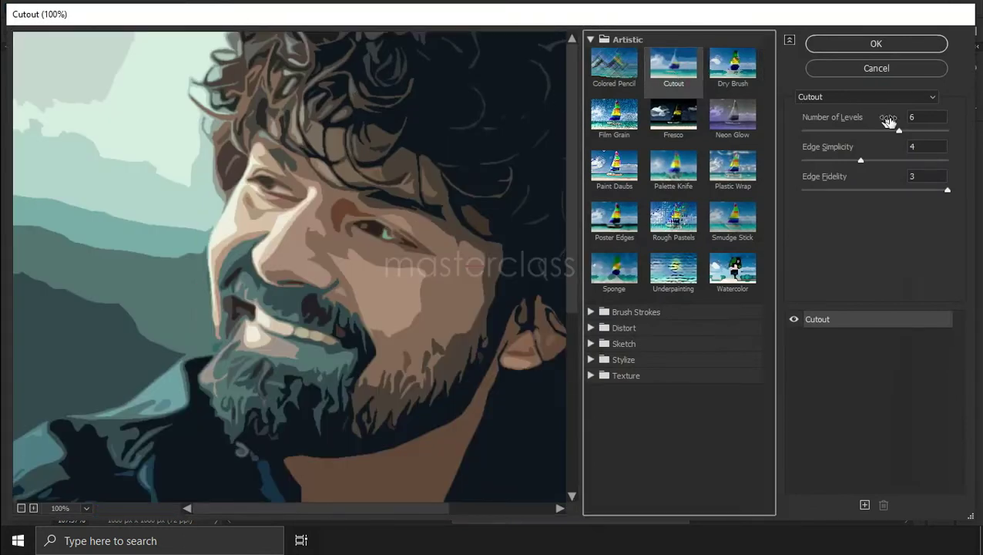
click(899, 133)
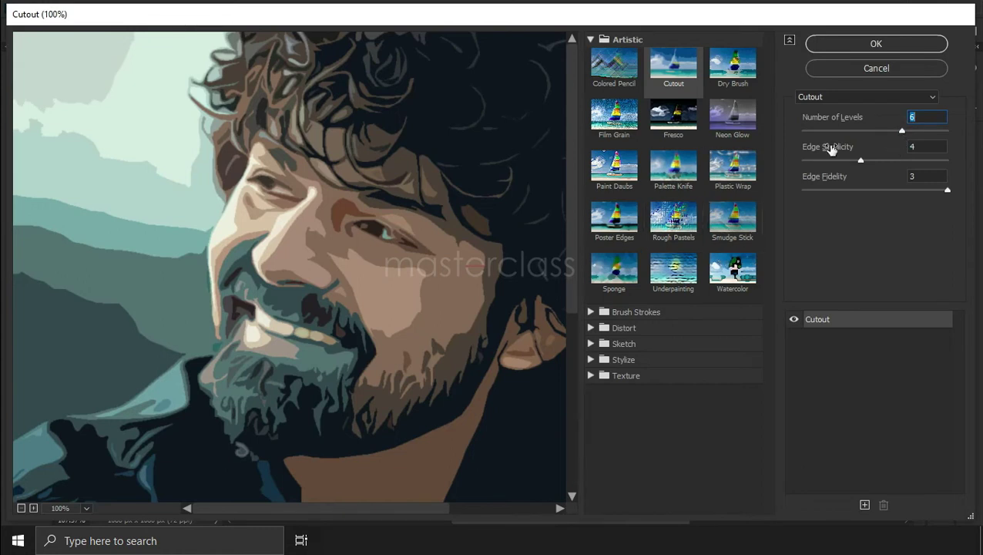
mouse_move(861, 161)
mouse_down()
mouse_move(873, 160)
mouse_move(853, 161)
mouse_up()
drag(853, 160, 864, 161)
drag(308, 357, 292, 294)
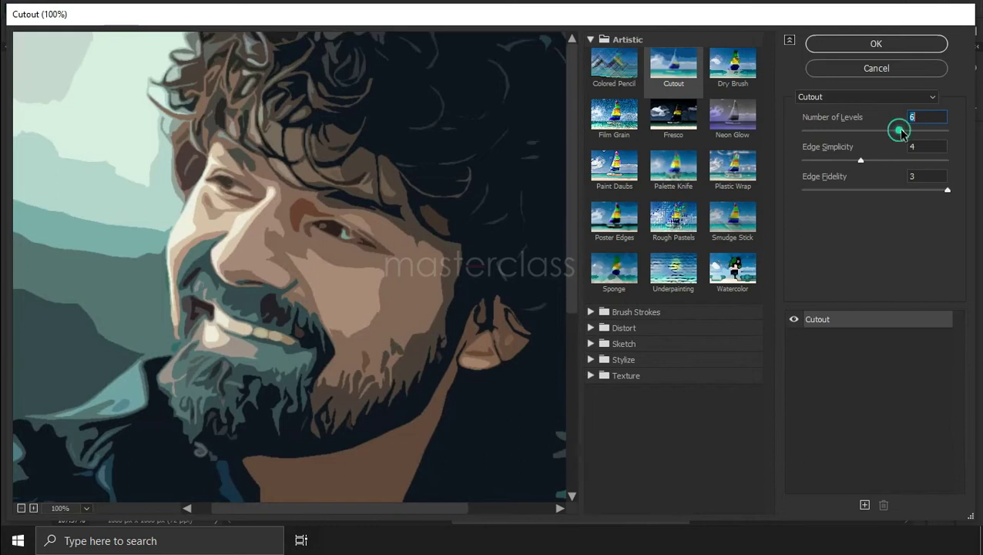
drag(899, 131, 911, 131)
mouse_move(284, 341)
mouse_down()
mouse_move(327, 252)
mouse_move(279, 385)
mouse_move(283, 358)
mouse_up()
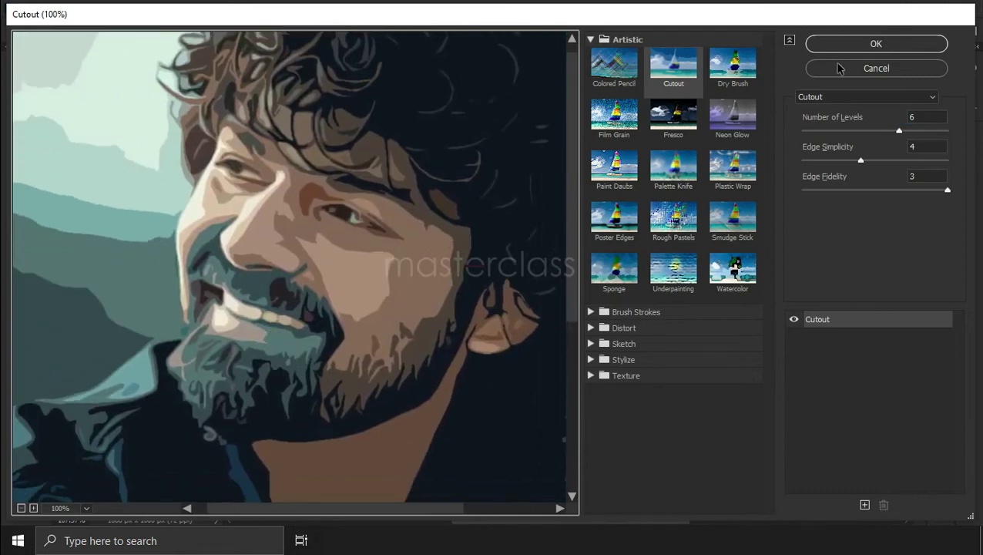
click(862, 45)
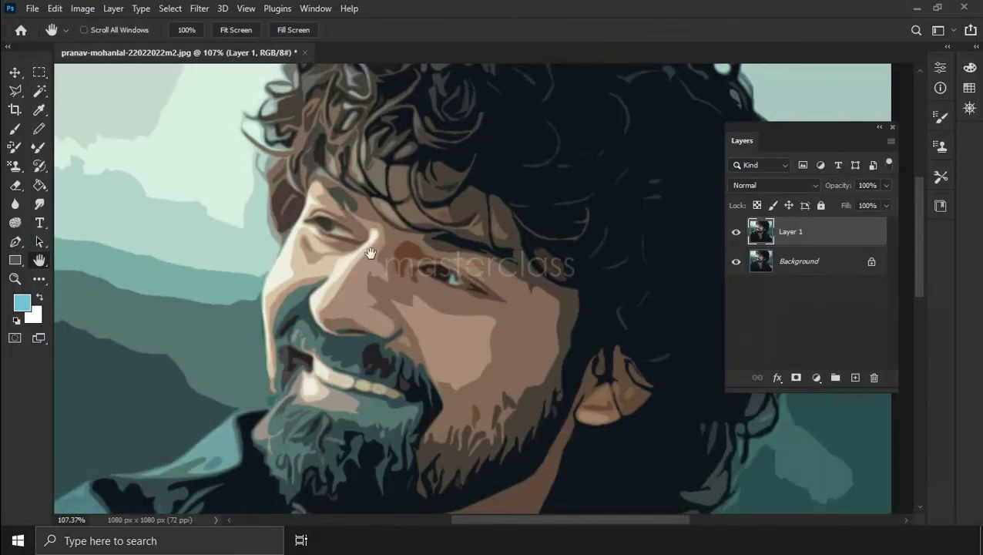
Fit the whole image in the window using the Zoom tool's Fit Screen
click(14, 279)
click(487, 31)
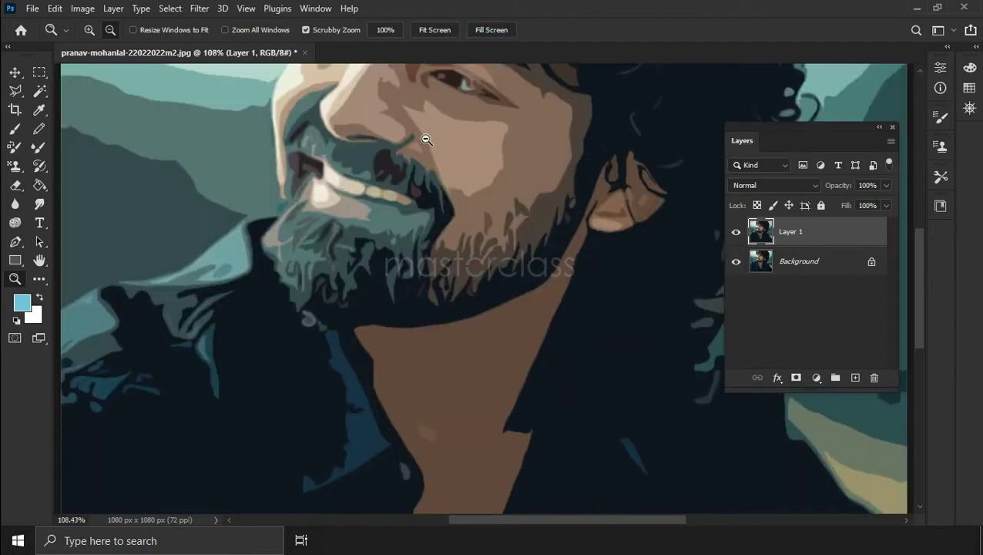
click(435, 29)
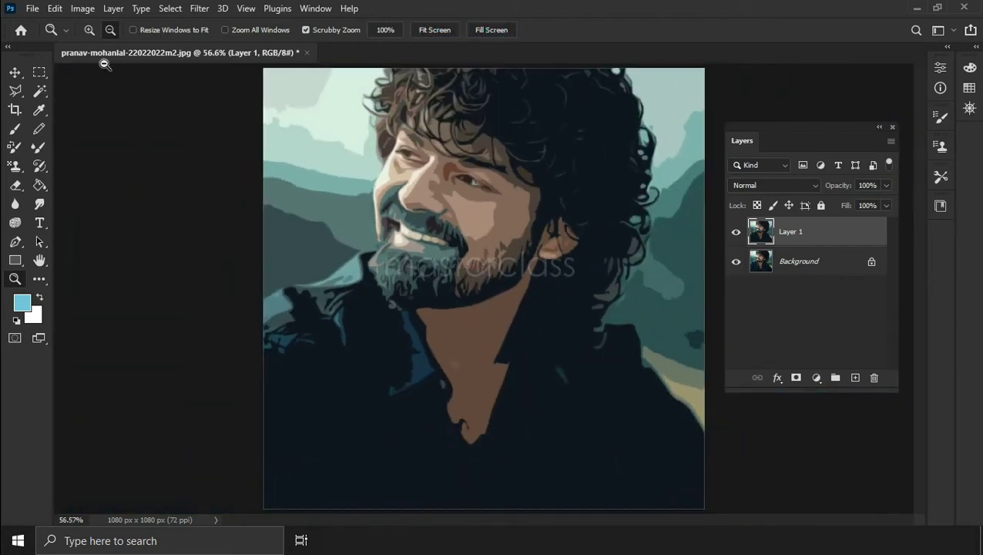
Apply Levels to Layer 1, pulling in the white input and raising black input to 9
click(83, 9)
mouse_move(105, 47)
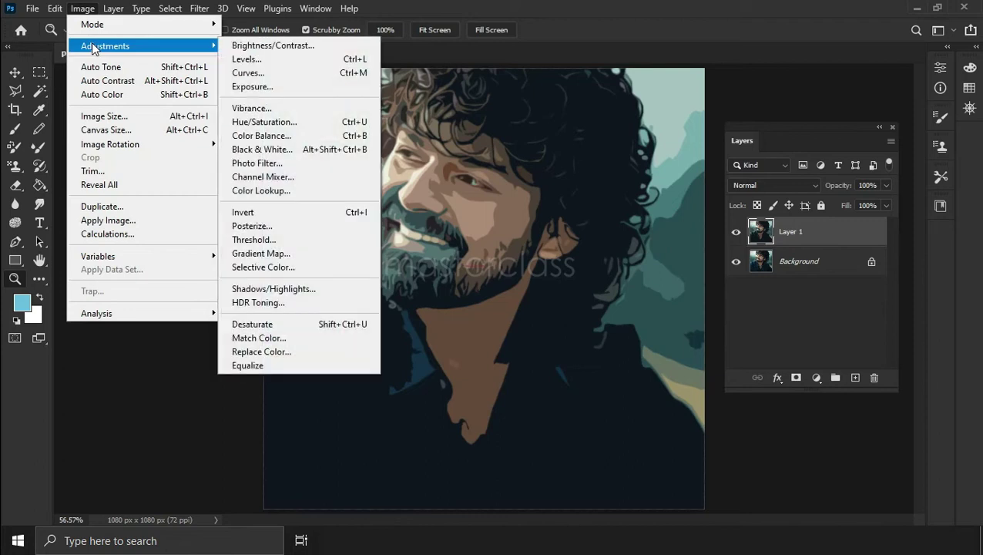
click(285, 60)
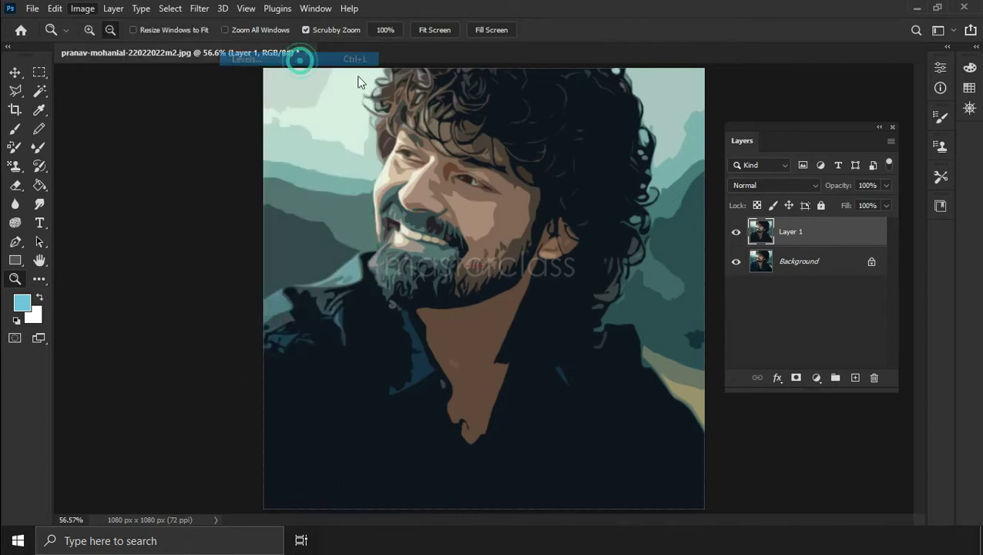
drag(361, 122, 294, 89)
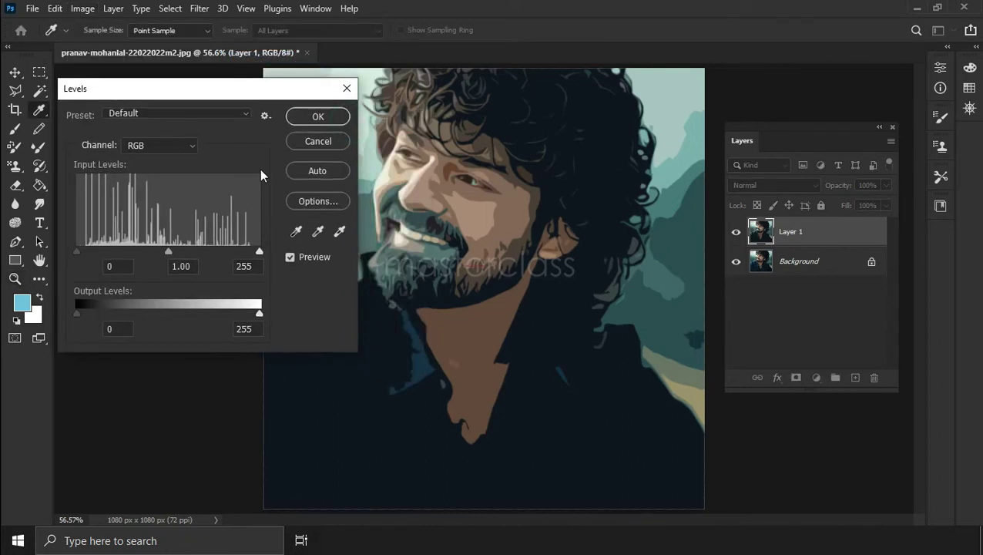
drag(259, 251, 239, 250)
drag(76, 252, 83, 251)
click(83, 251)
click(330, 122)
key(z)
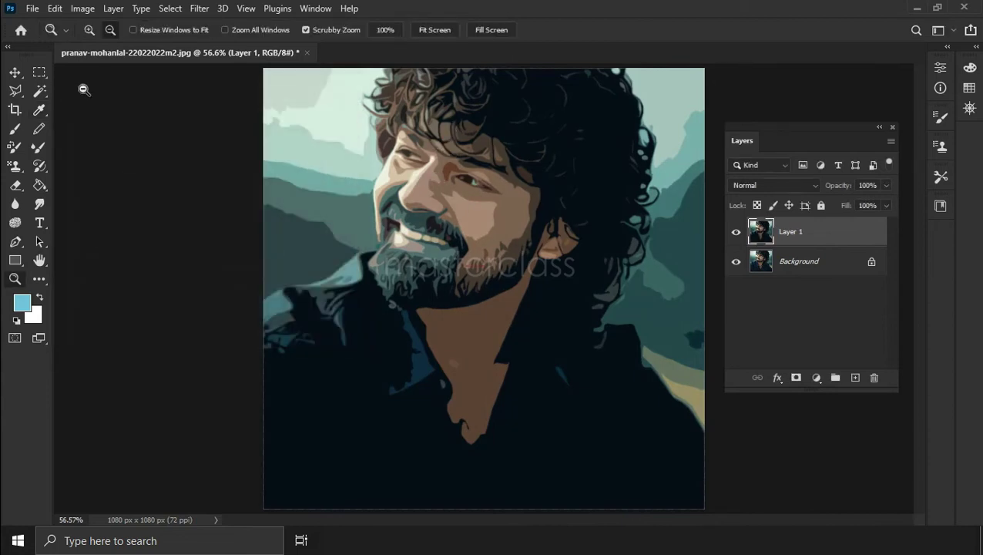
Open Black & White and compare the Green Filter, High Contrast Red and High Contrast Blue presets
click(81, 9)
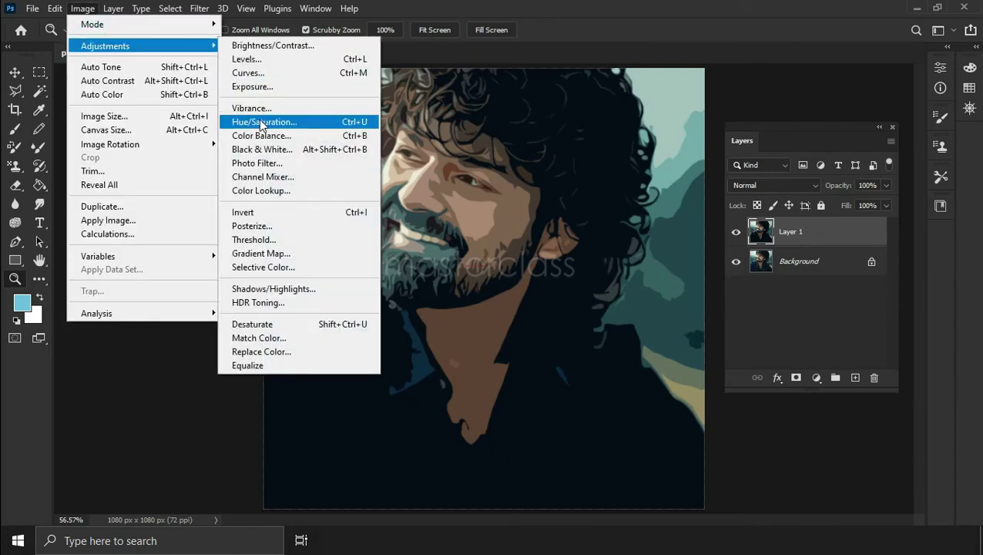
click(262, 149)
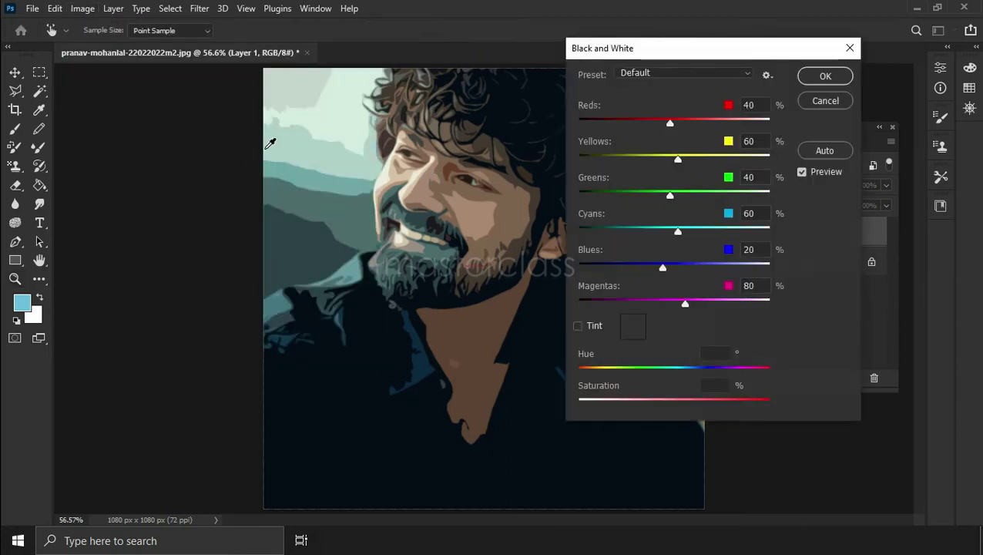
click(668, 77)
click(669, 76)
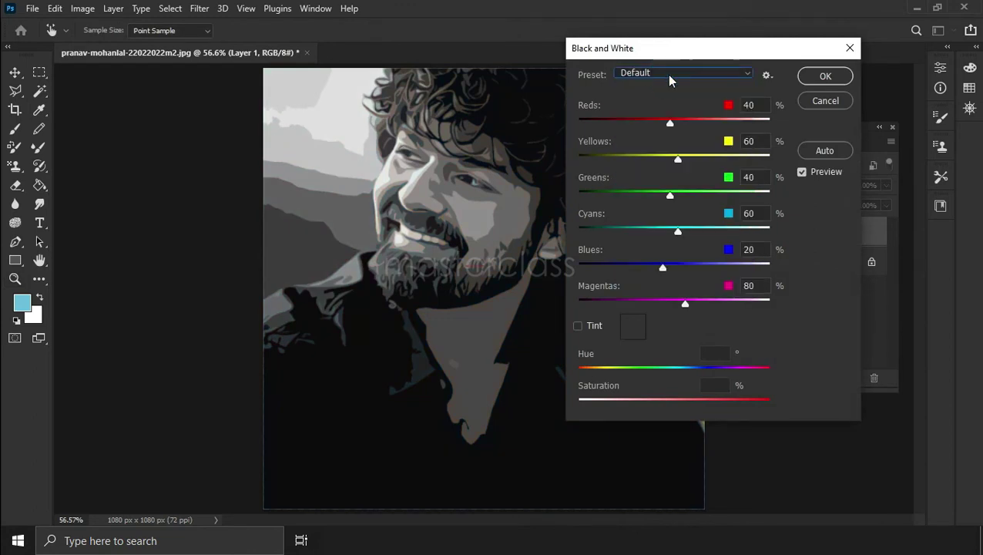
click(670, 76)
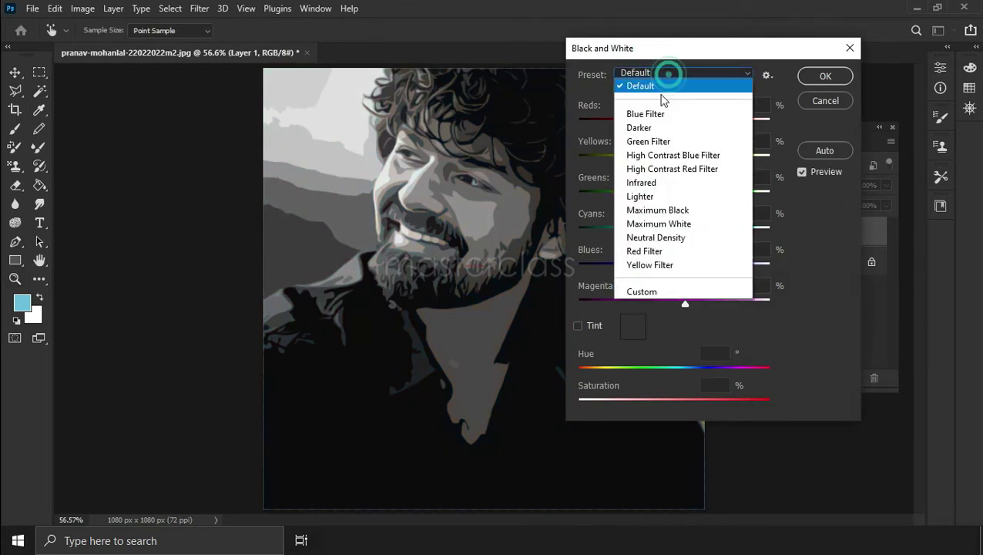
click(654, 143)
click(652, 77)
click(642, 169)
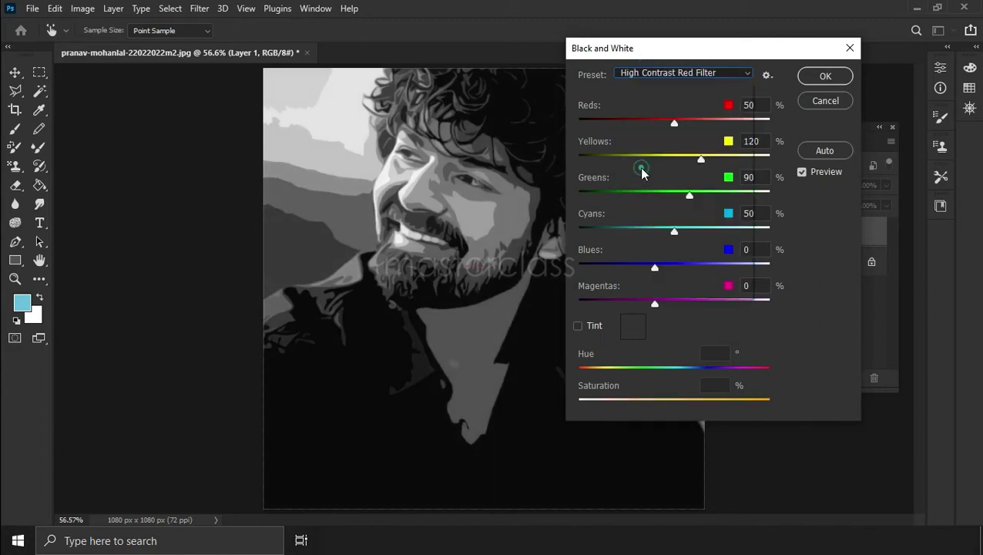
click(636, 71)
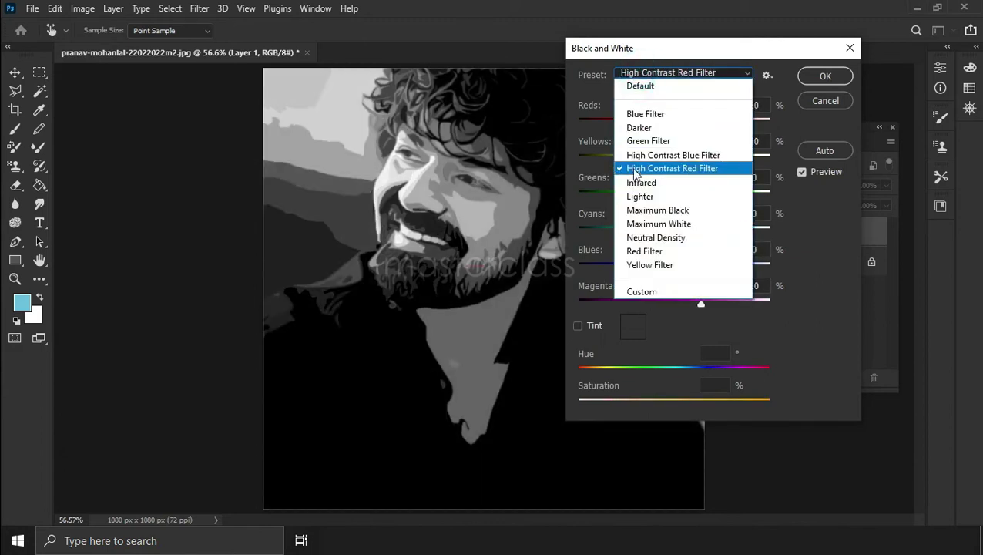
click(636, 155)
Try the Darker preset, then apply the Black & White conversion with Green Filter
click(639, 77)
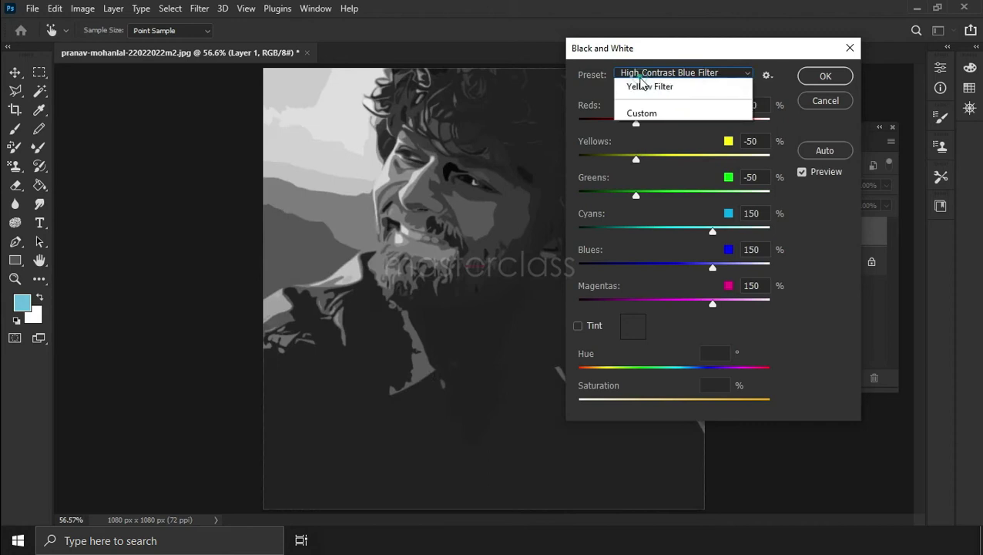
click(641, 139)
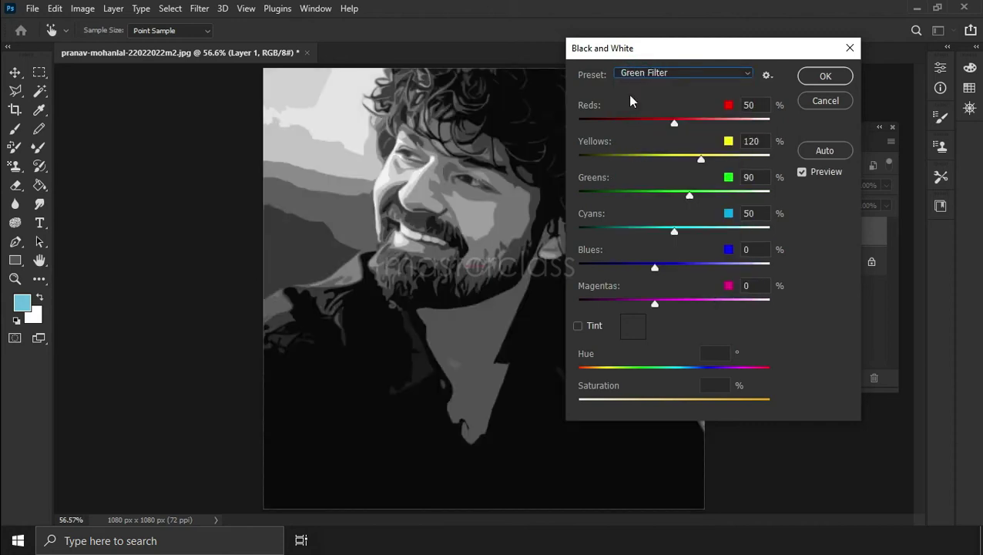
click(641, 77)
click(636, 129)
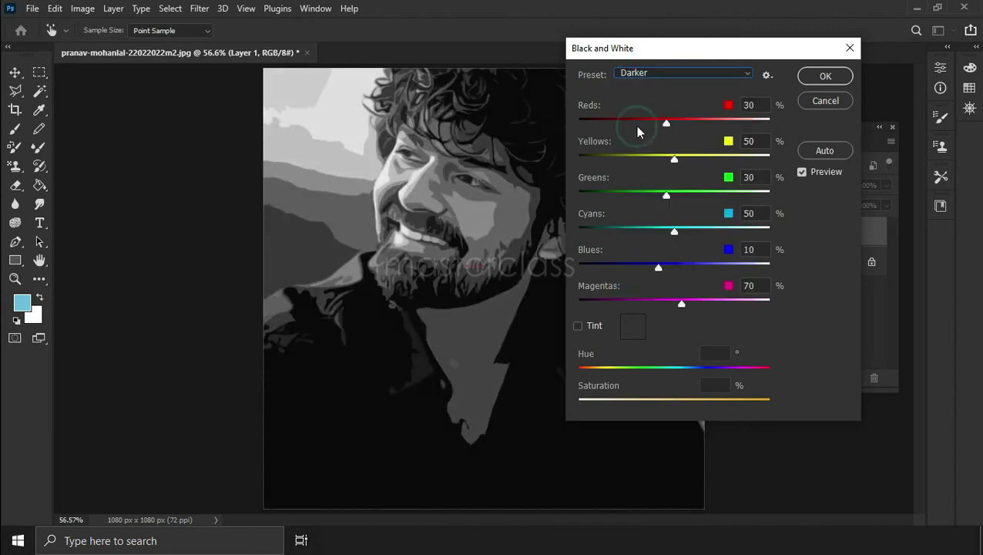
click(636, 73)
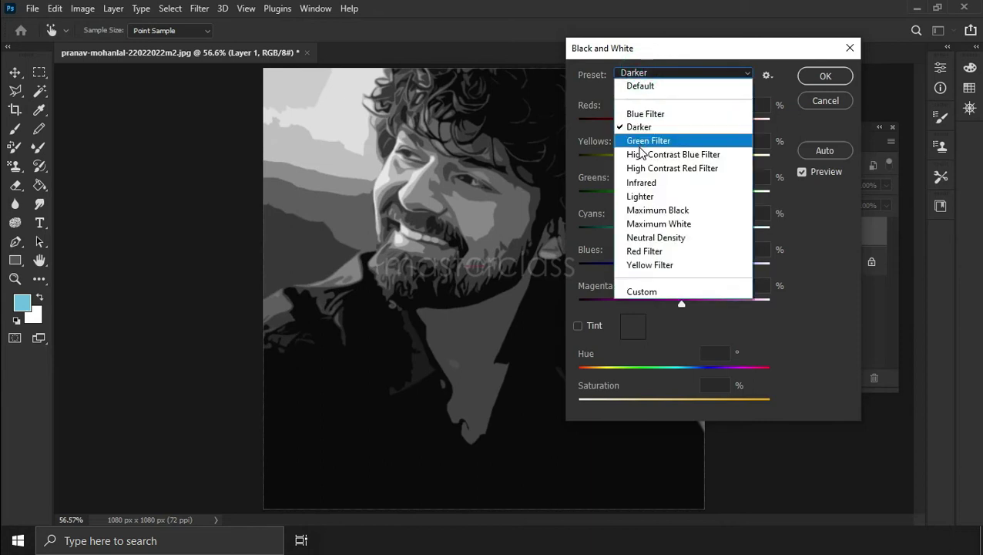
click(644, 146)
click(824, 76)
key(z)
click(82, 8)
click(92, 45)
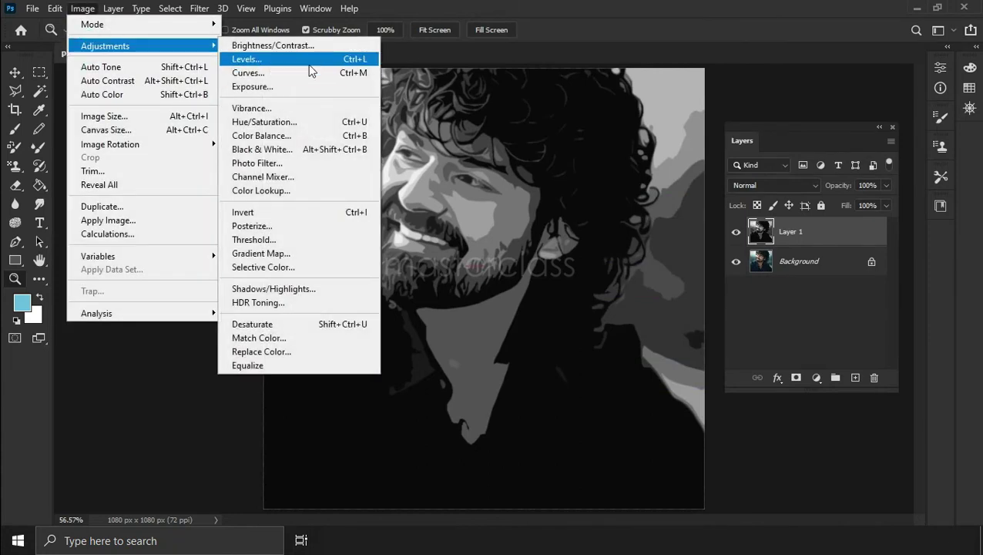
Apply a first Levels pass brightening highlights and slightly deepening shadows
click(277, 60)
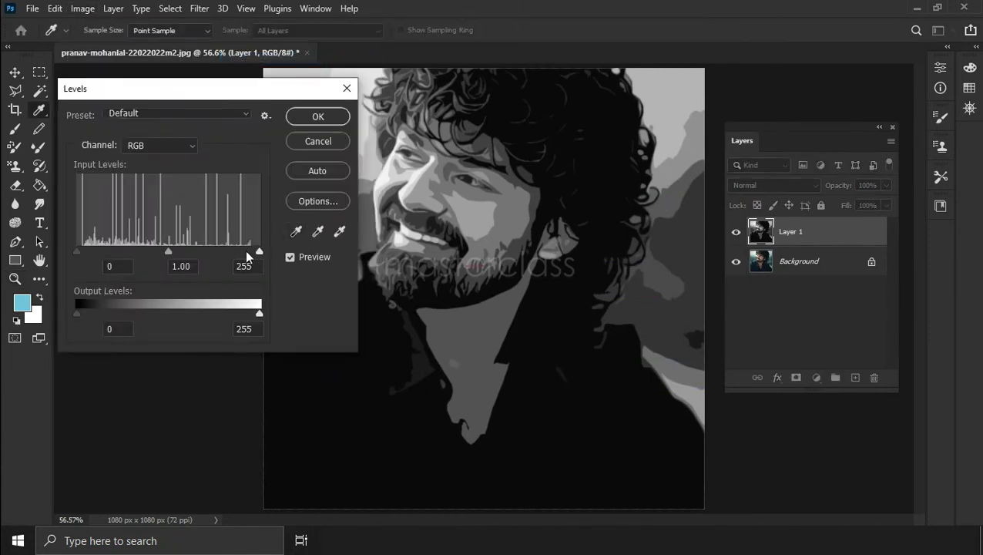
drag(259, 251, 247, 254)
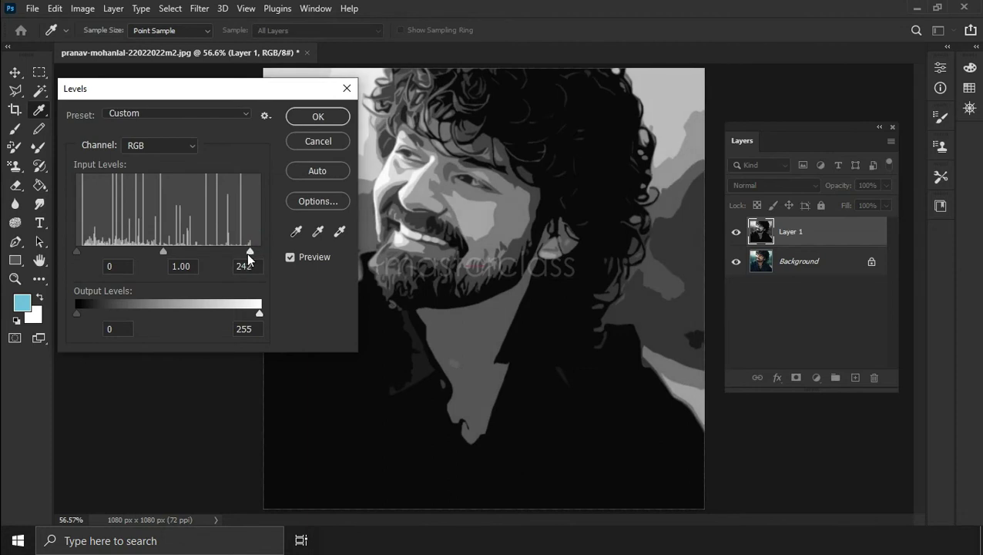
drag(78, 252, 81, 252)
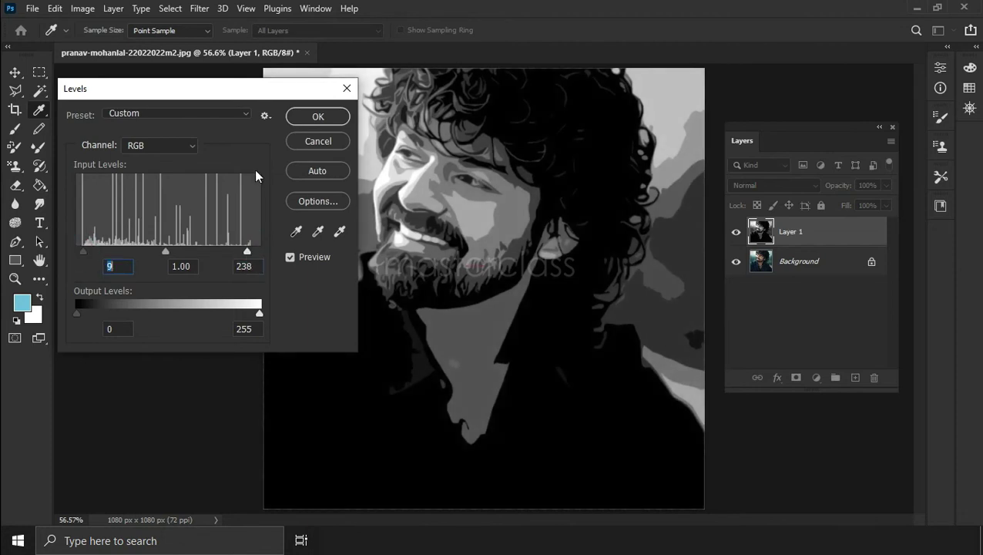
click(317, 117)
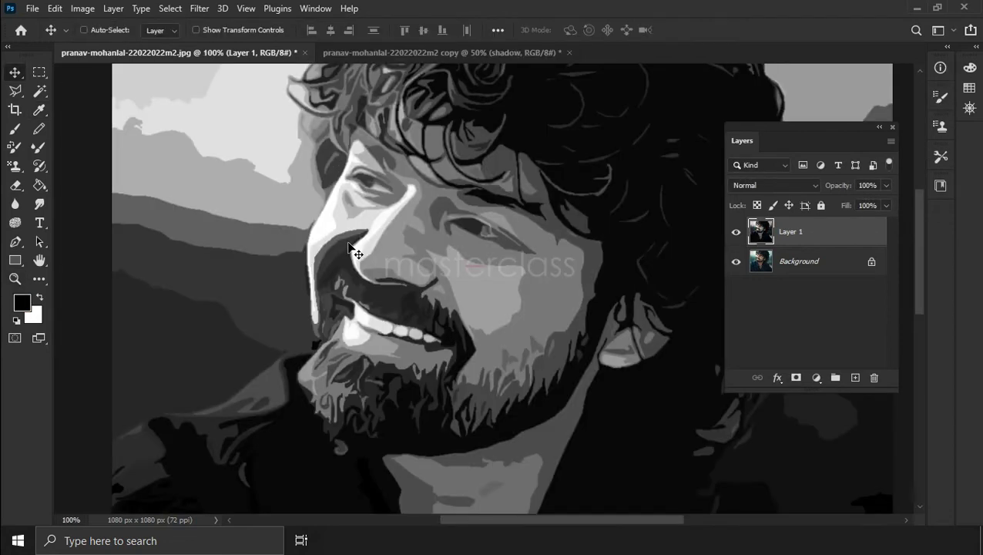
Apply a second Levels pass with input levels 4, 1.04 and 244
click(83, 8)
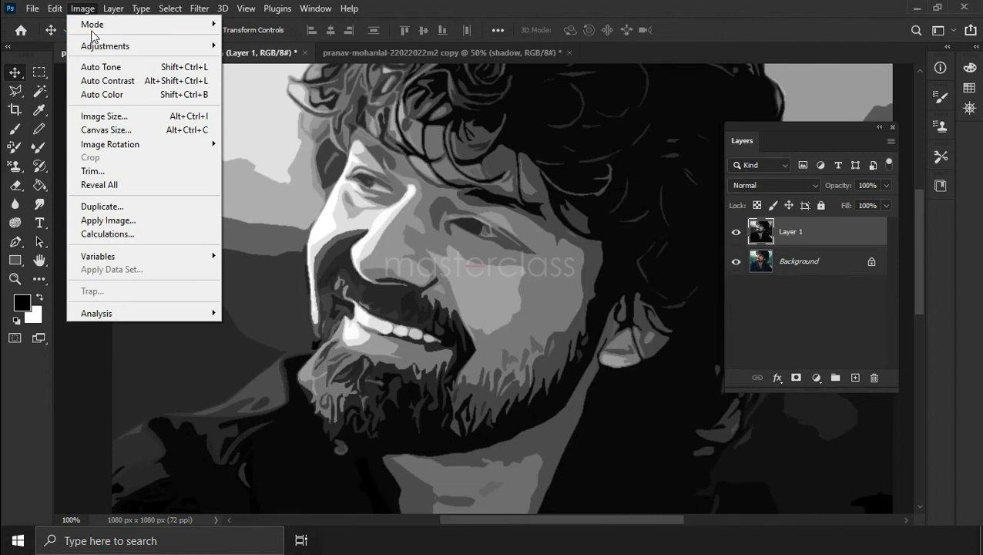
click(96, 43)
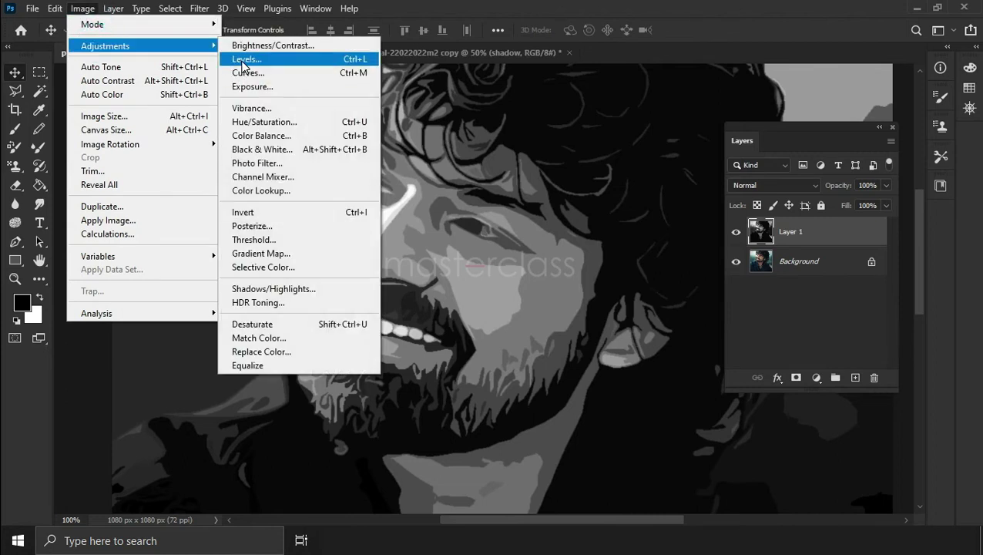
click(245, 60)
drag(257, 250, 254, 249)
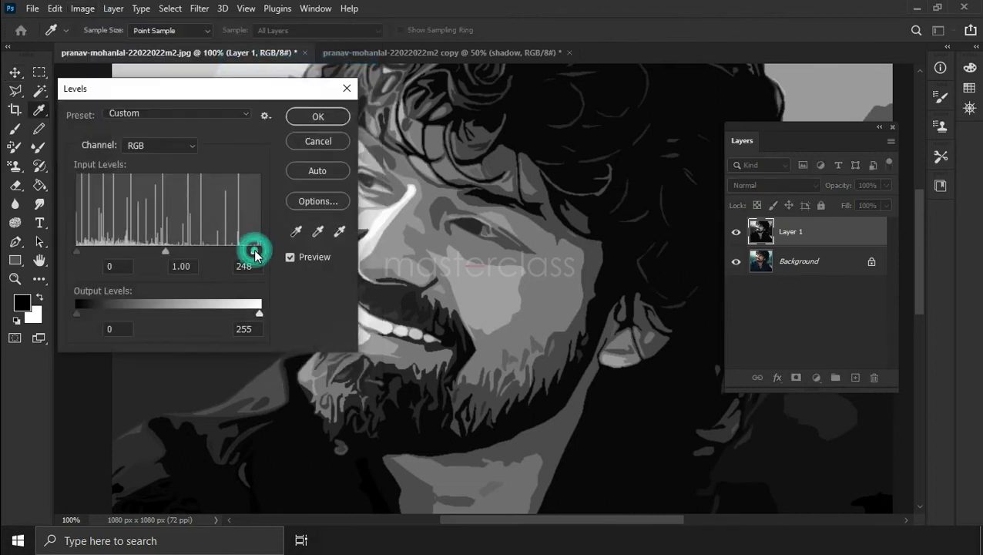
drag(249, 251, 251, 250)
drag(77, 251, 79, 250)
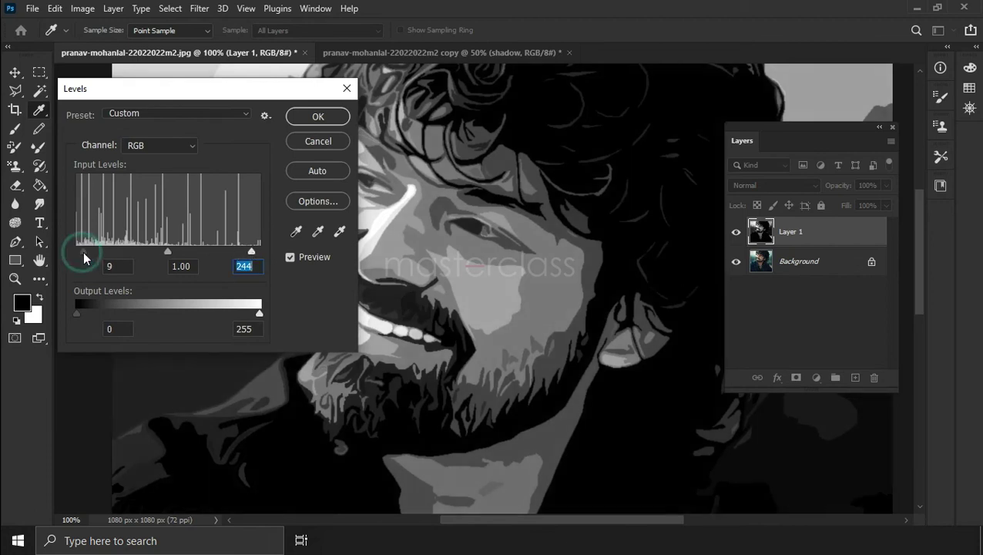
click(162, 250)
click(318, 116)
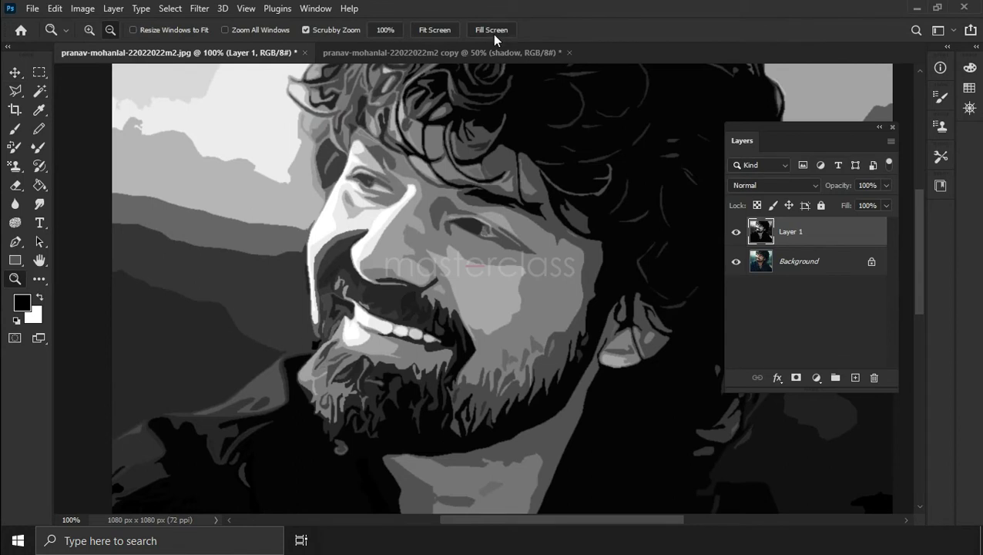
Fit the image on screen and select Highlights via Color Range (fuzziness 20, range 190)
click(494, 32)
click(433, 30)
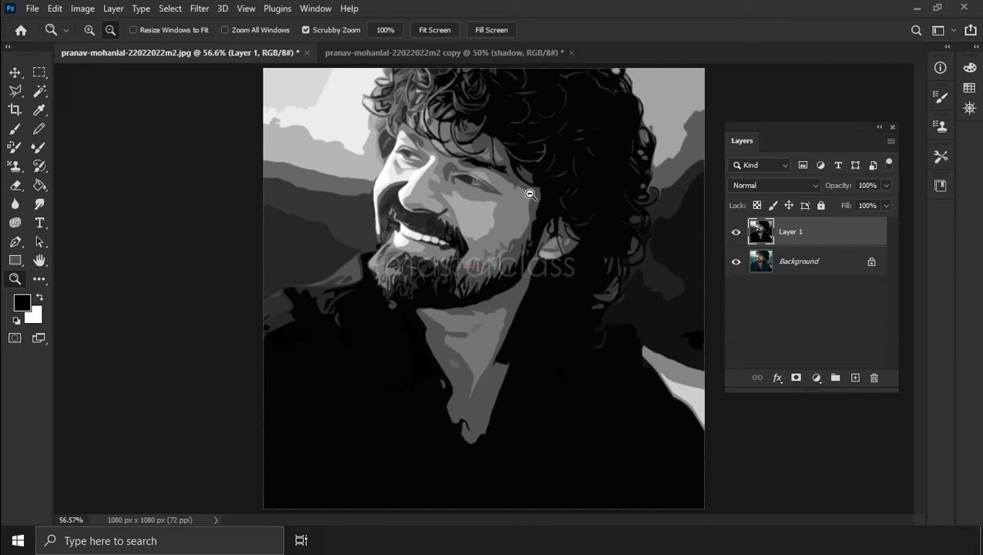
click(169, 8)
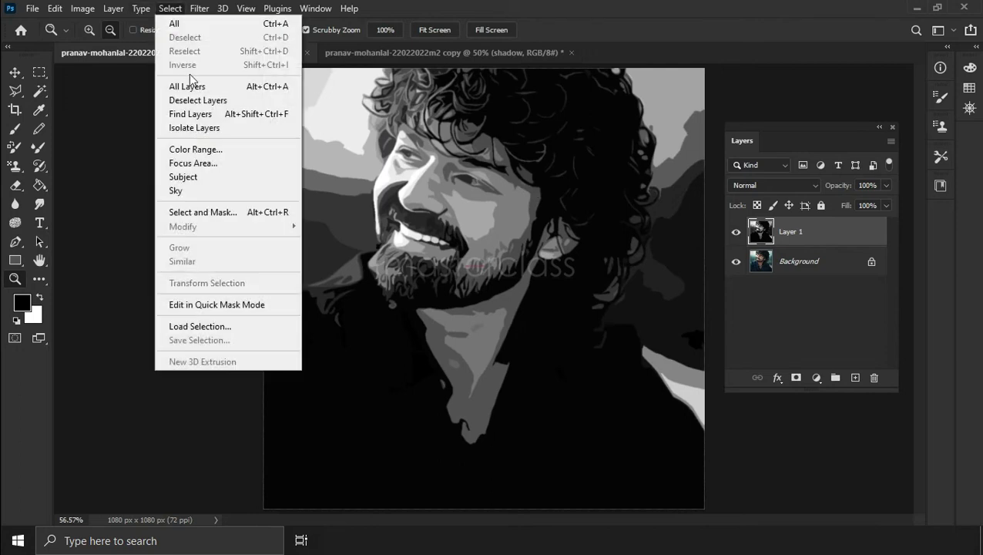
click(212, 150)
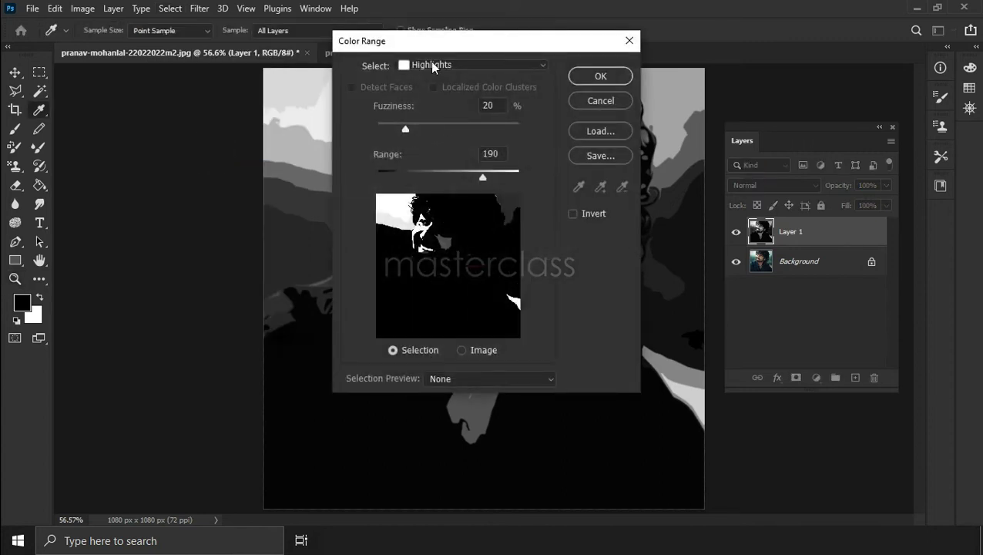
key(z)
click(598, 77)
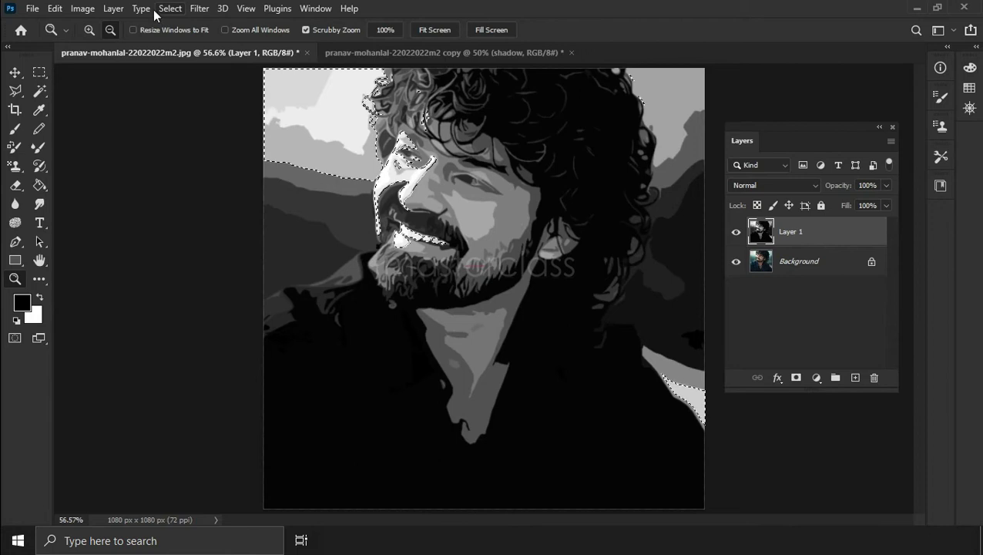
click(113, 9)
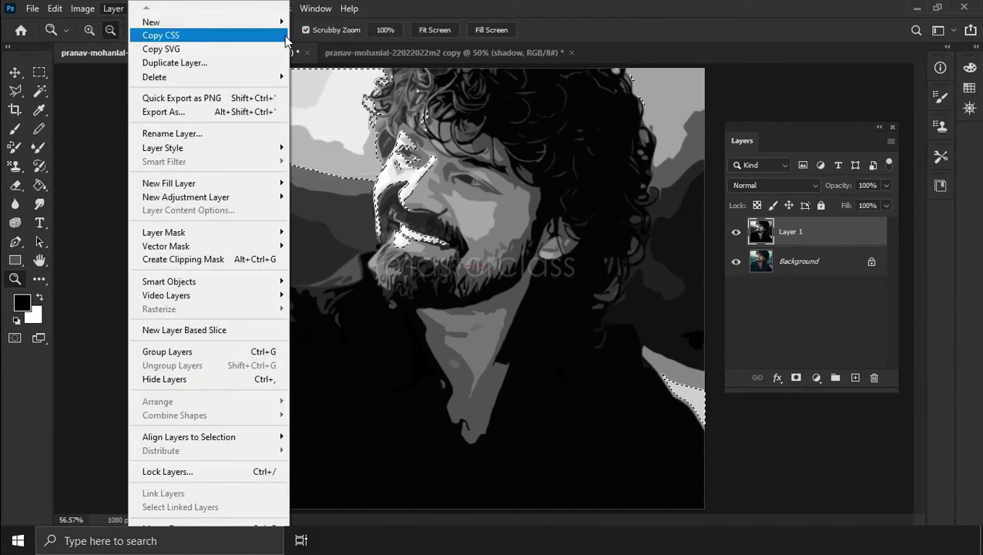
mouse_move(204, 22)
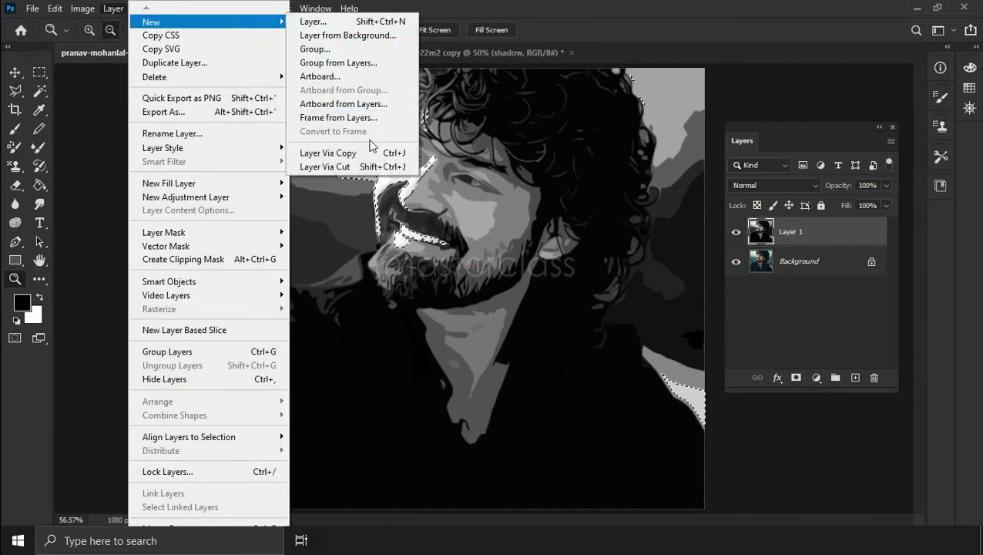
Copy the highlights to a new Layer 2 and add a new pattern fill layer
click(371, 152)
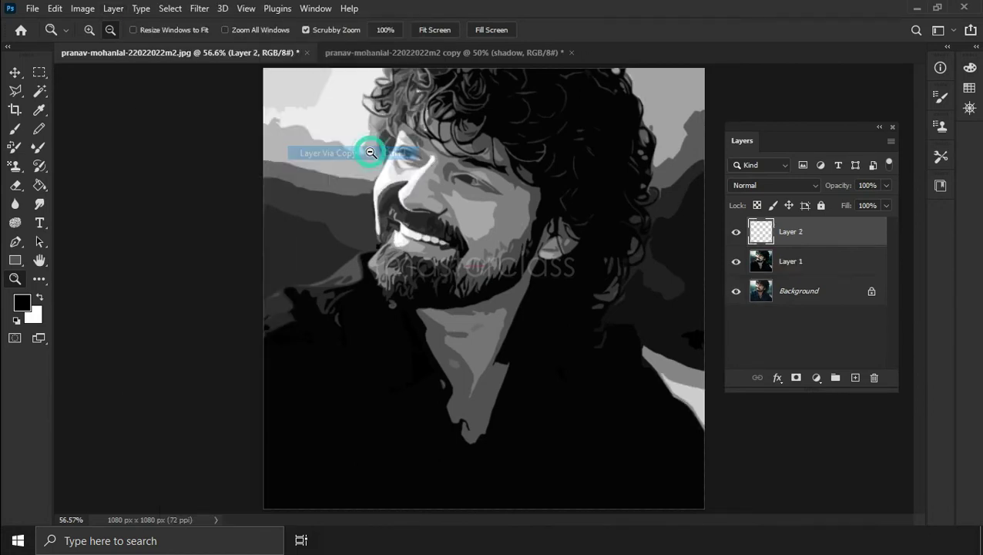
click(744, 235)
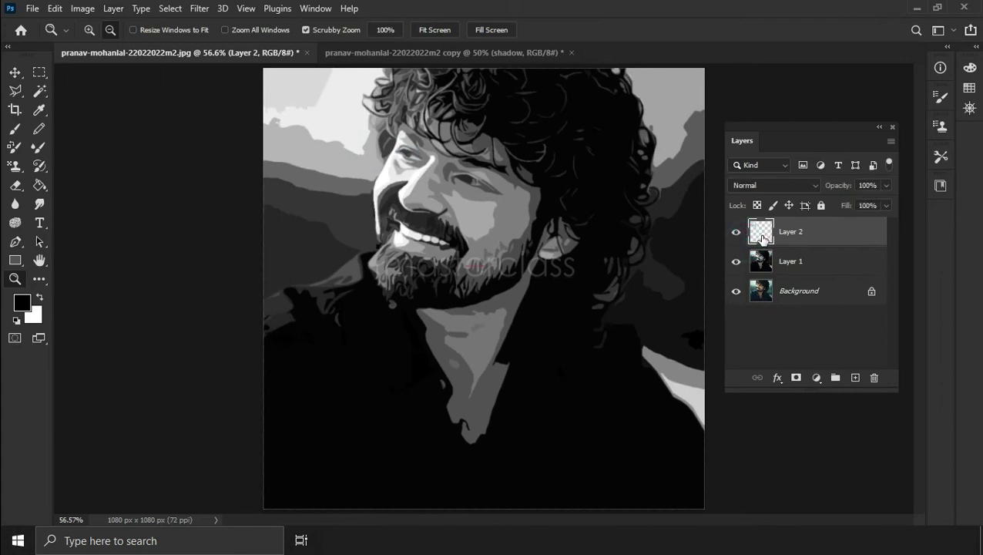
click(114, 9)
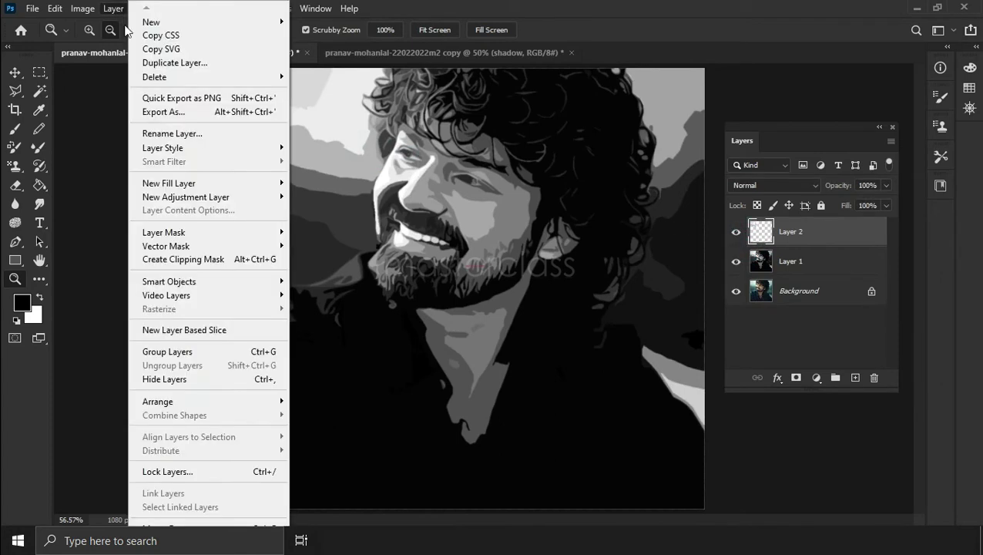
click(185, 183)
click(328, 211)
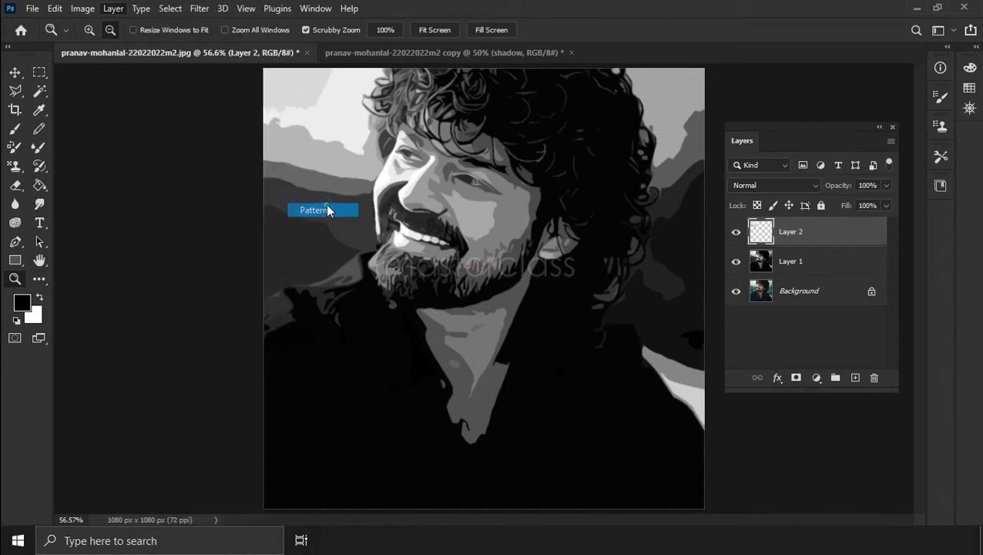
click(610, 152)
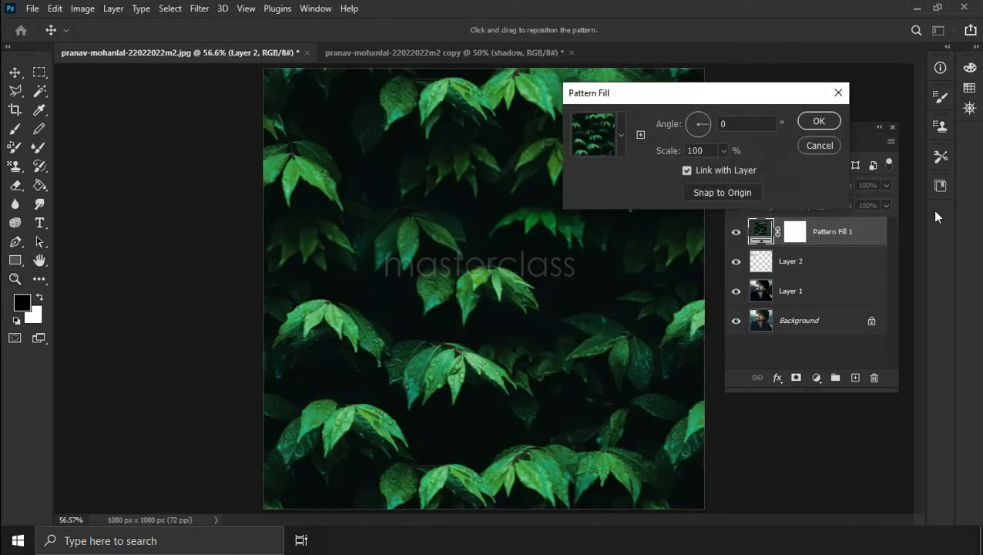
Set the pattern fill to the PopArt pattern at 20% scale
click(617, 142)
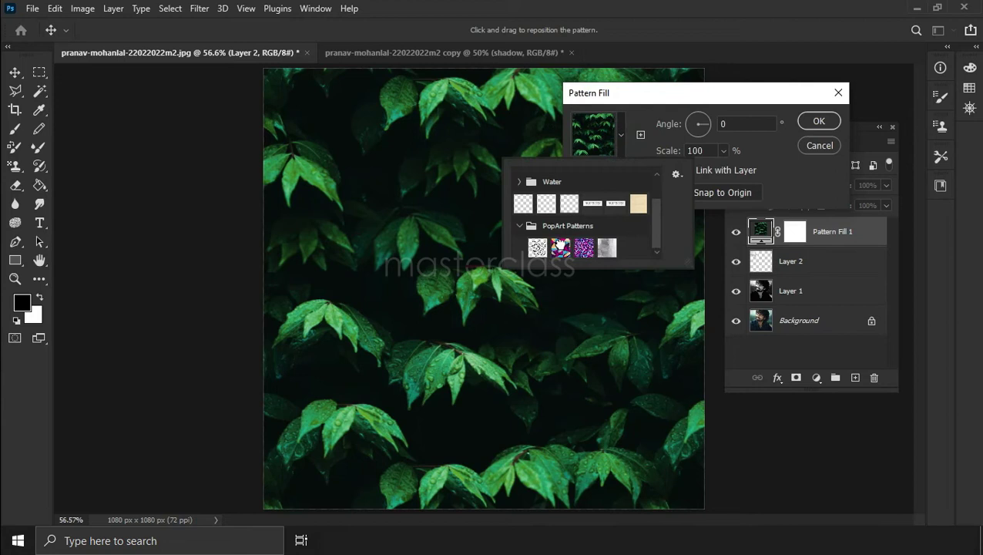
click(560, 247)
click(760, 146)
click(697, 151)
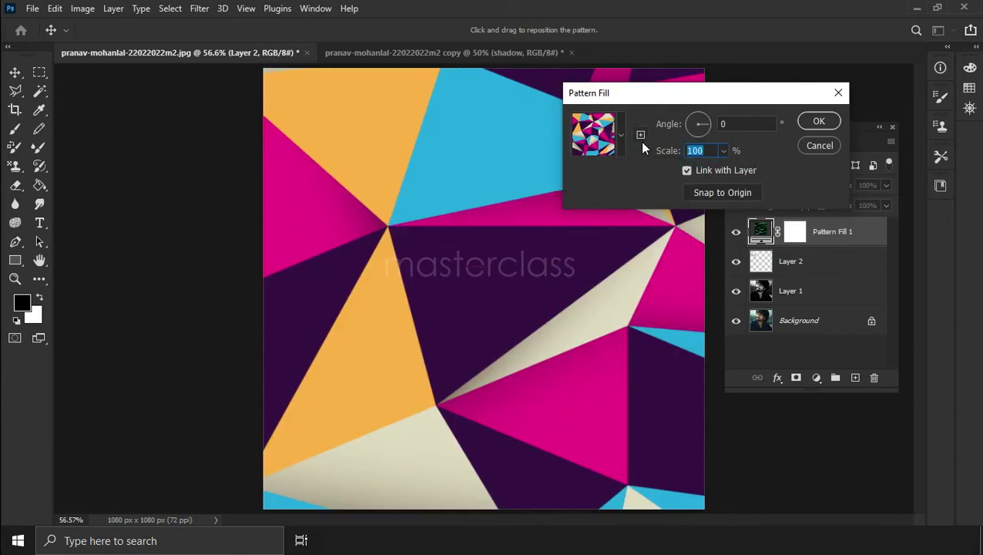
text(20)
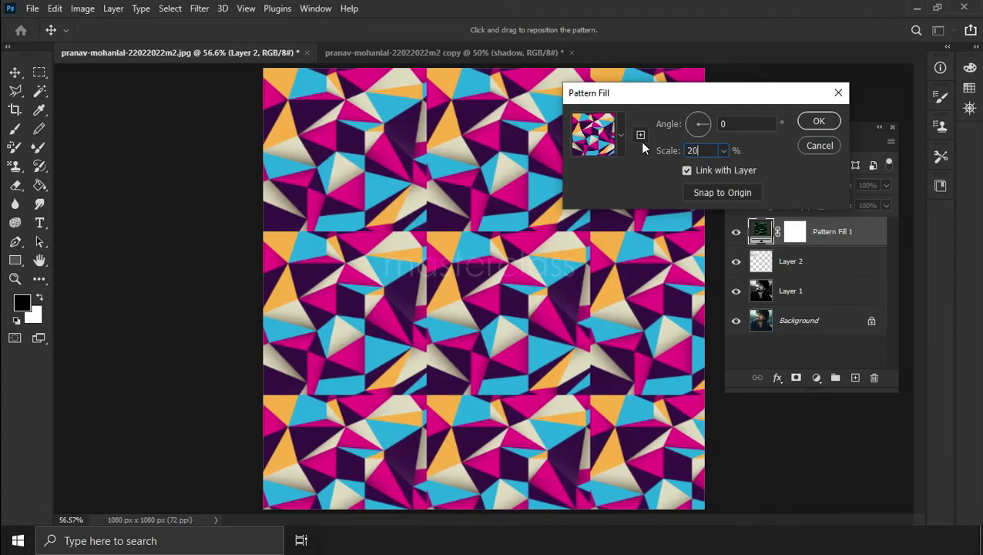
click(820, 122)
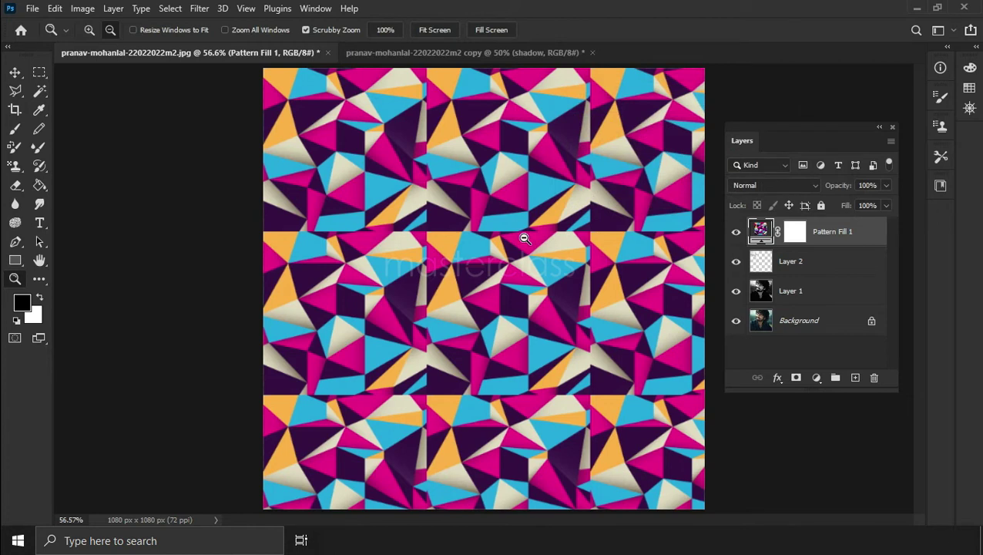
Set Pattern Fill 1 to Color blend mode and clip it to Layer 2
click(769, 185)
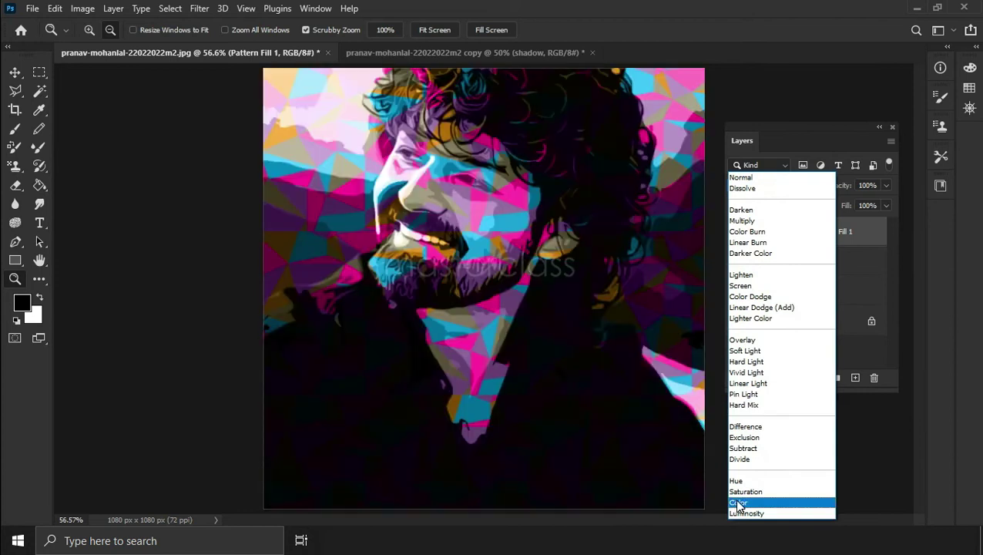
click(738, 505)
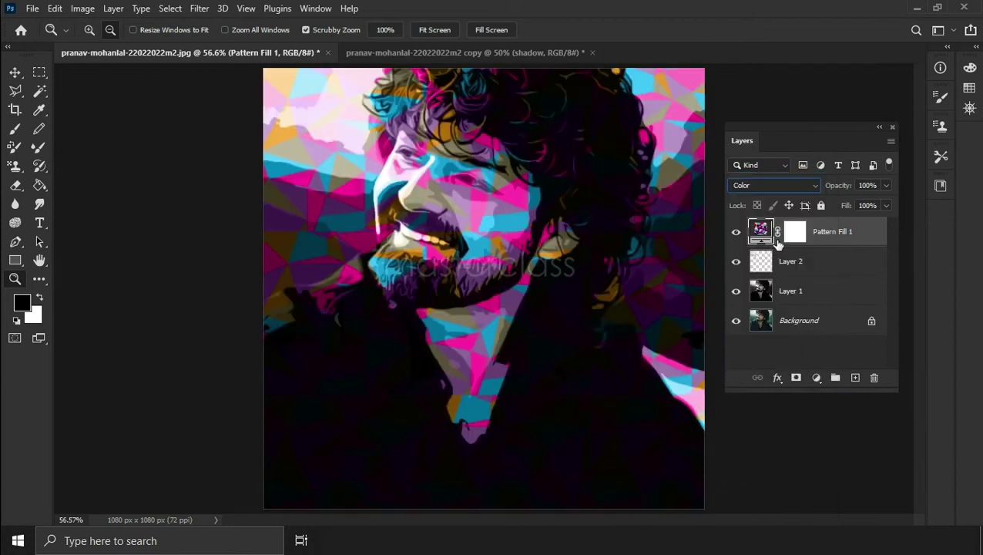
click(113, 9)
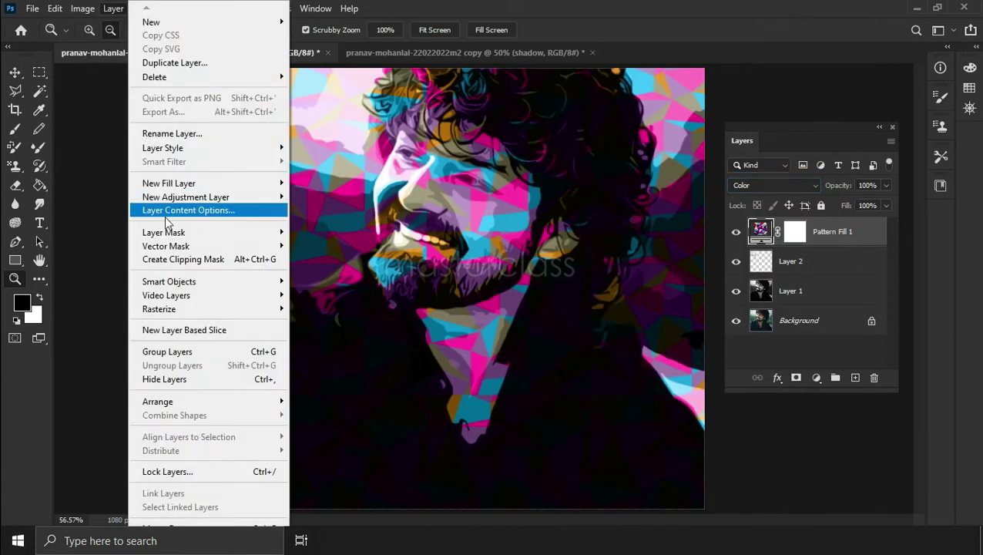
click(186, 257)
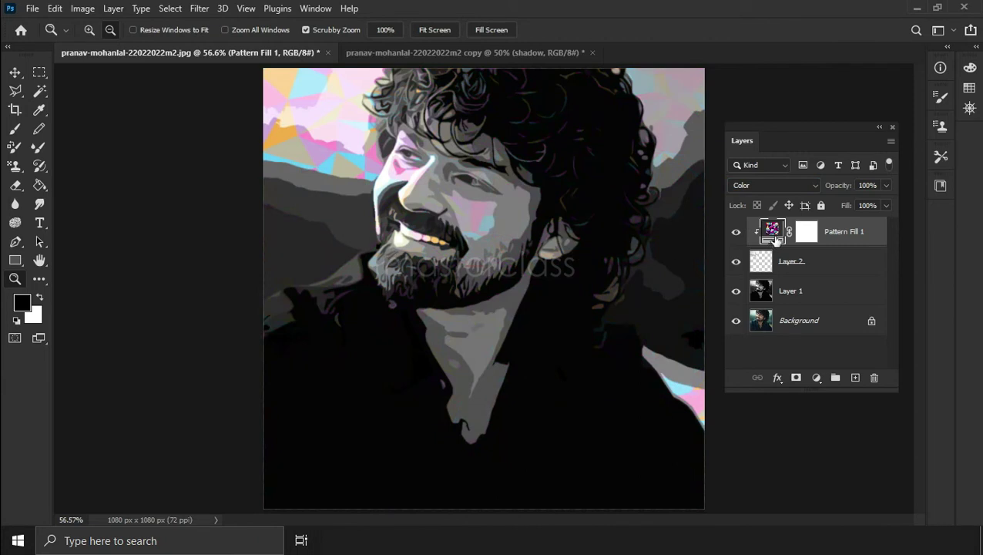
Make Layer 1 the active layer again
click(805, 289)
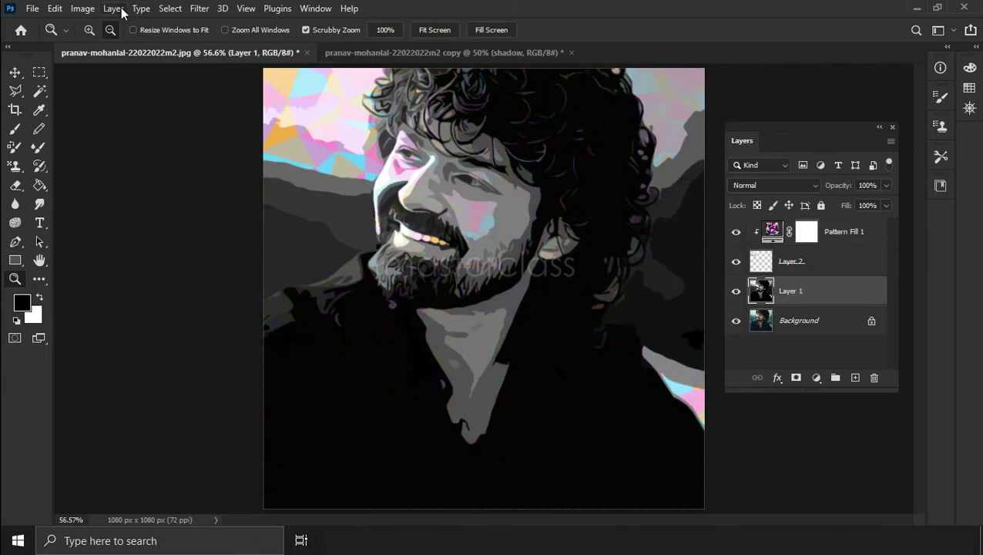
click(114, 8)
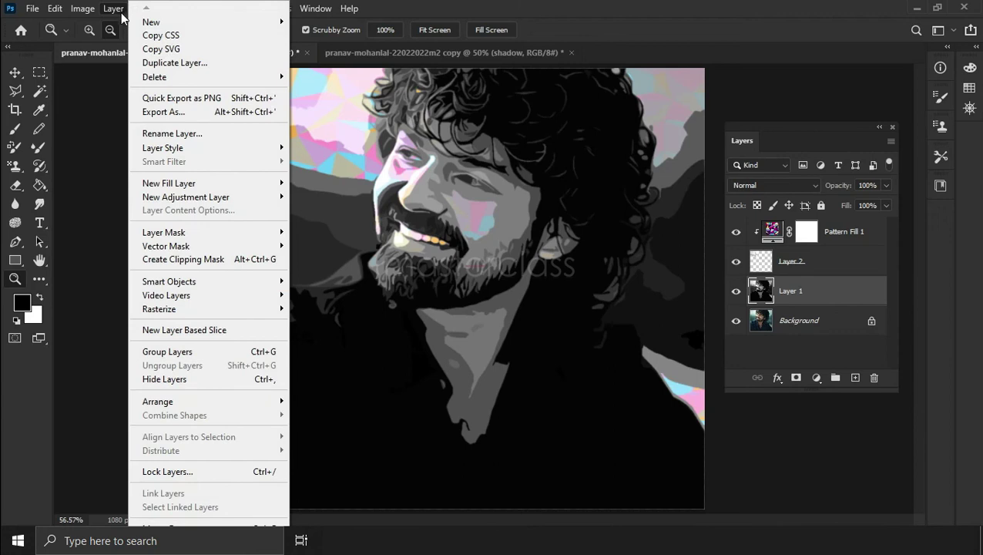
click(123, 13)
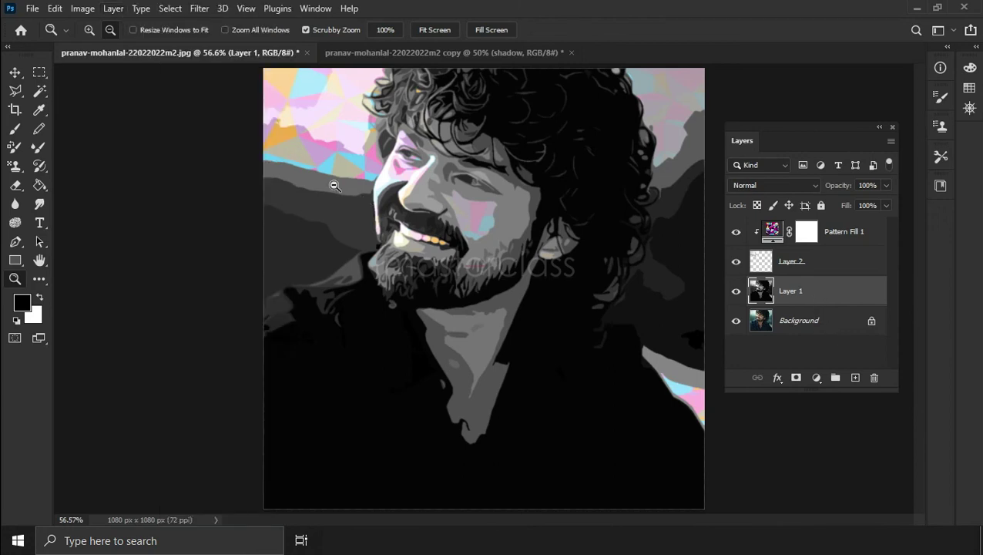
click(171, 9)
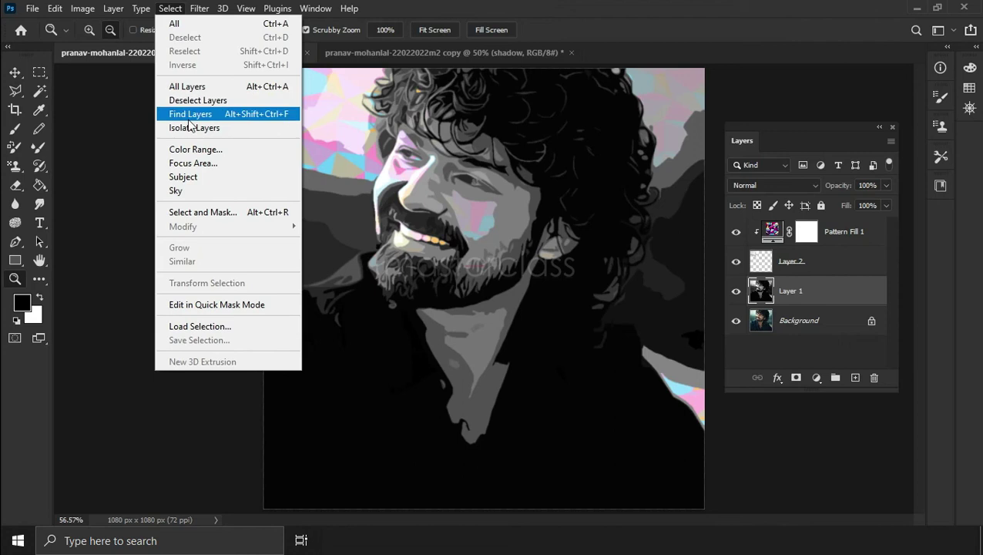
Select Midtones via Color Range and copy them to a new Layer 3
click(193, 149)
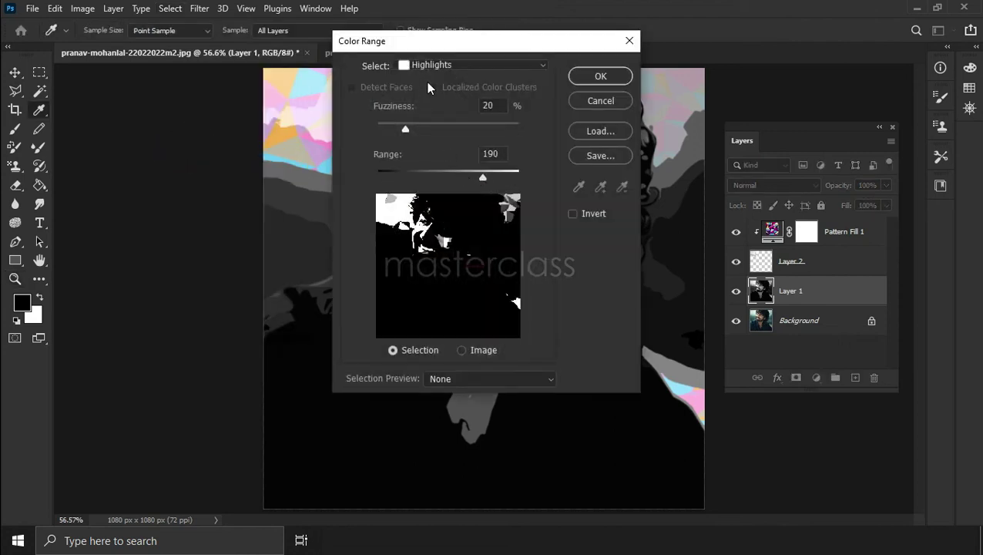
click(470, 64)
click(439, 212)
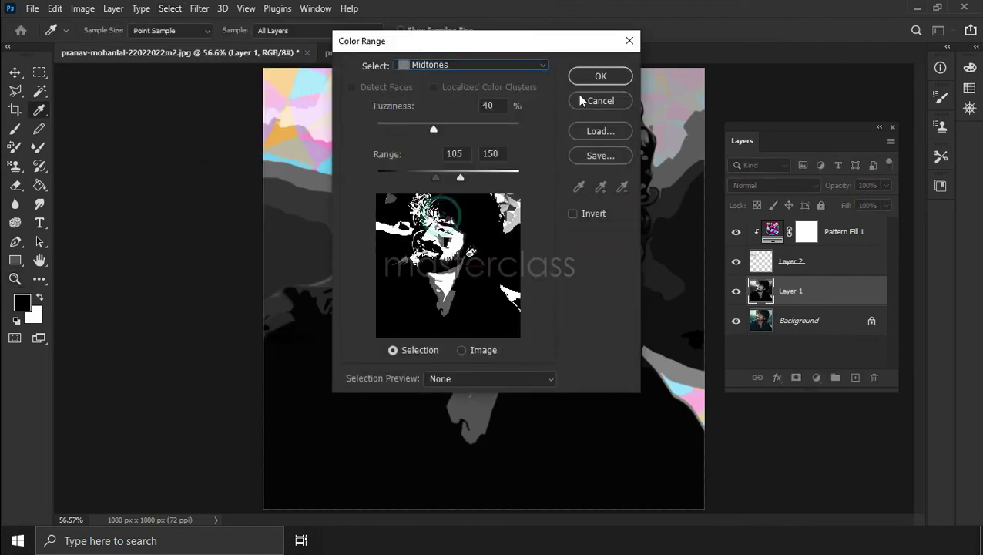
click(597, 78)
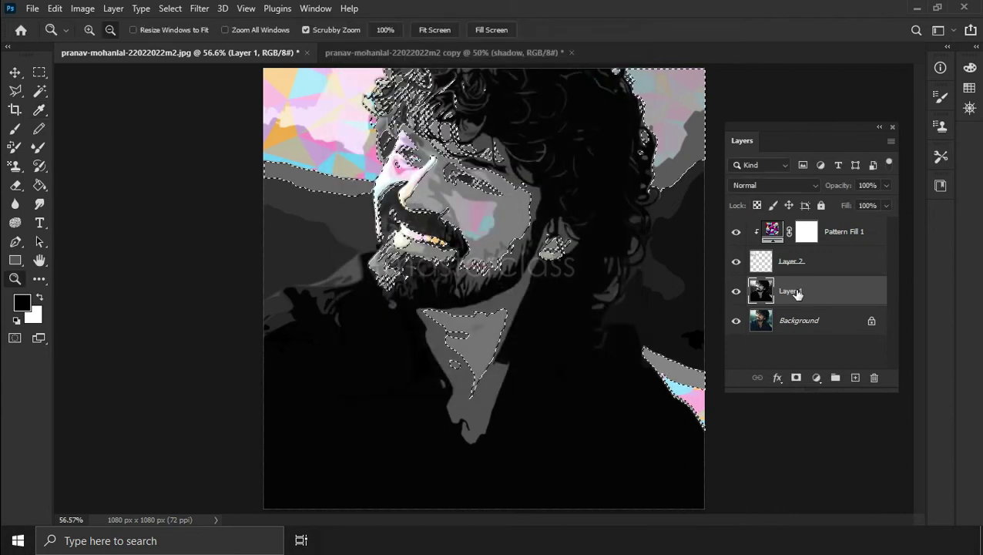
click(113, 8)
mouse_move(151, 21)
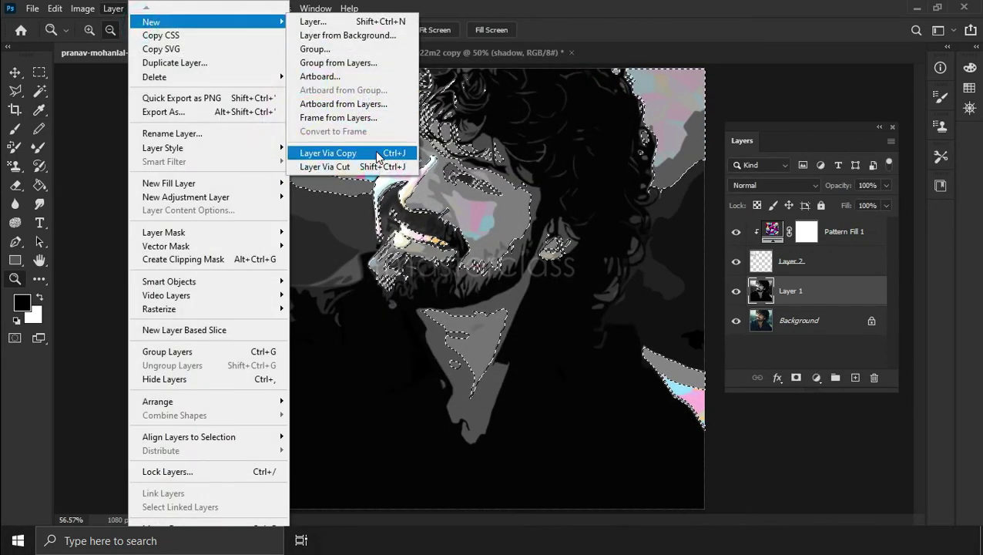
click(379, 157)
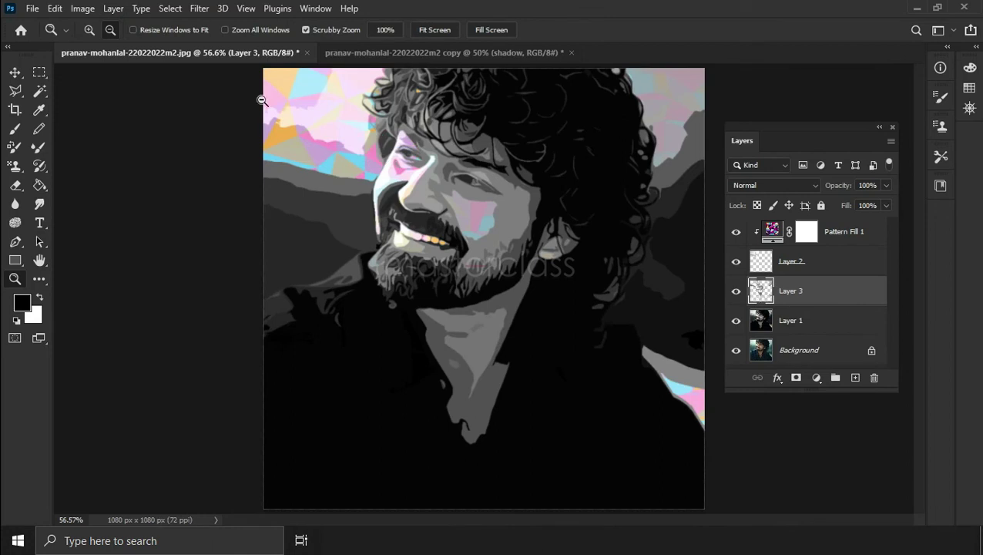
click(119, 9)
mouse_move(169, 183)
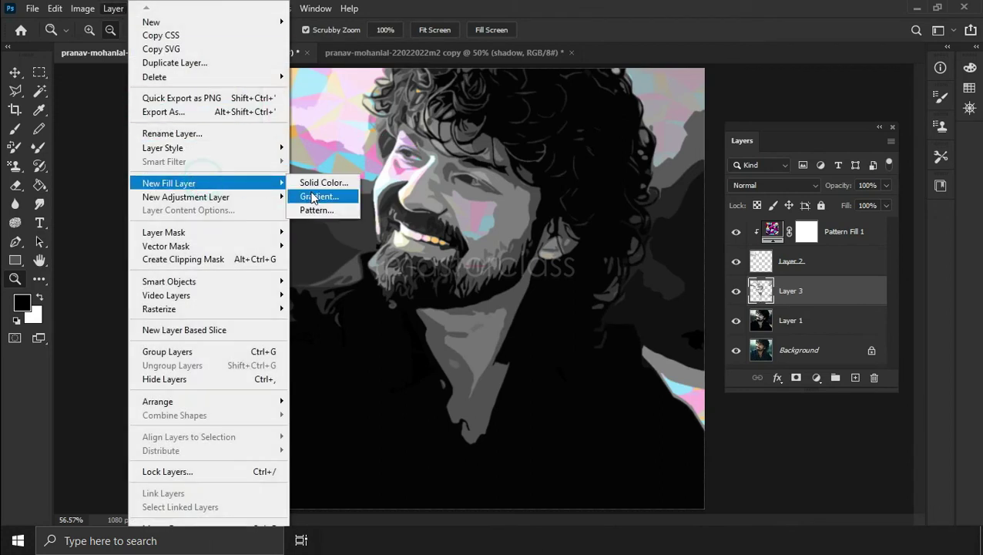
Add Pattern Fill 2 using the PopArt pattern at 20% scale
click(324, 213)
click(608, 153)
click(620, 137)
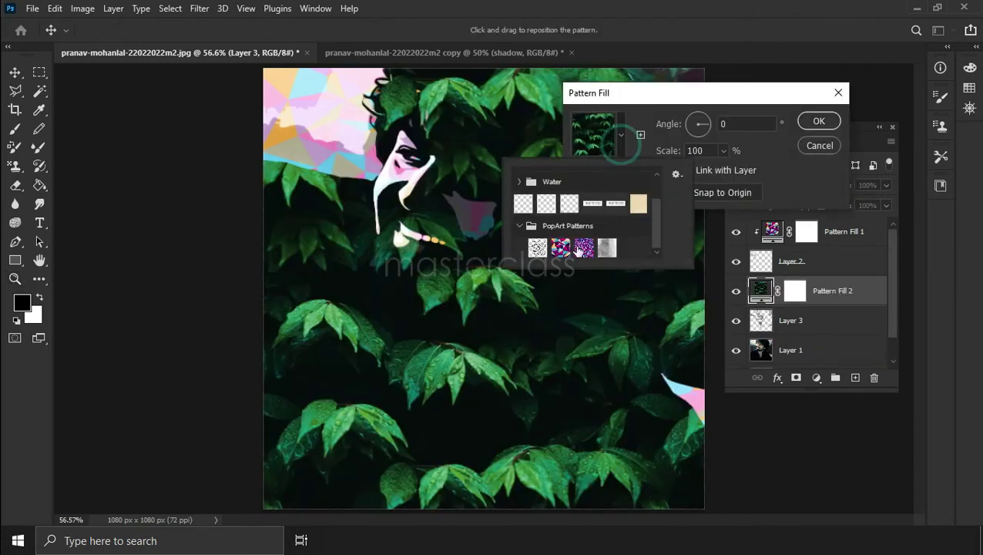
click(561, 246)
click(762, 154)
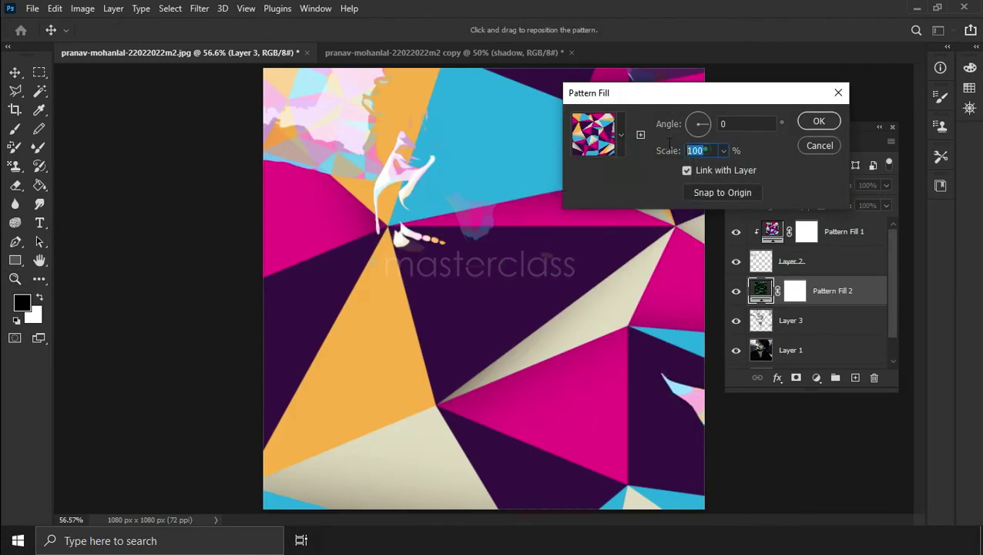
text(20)
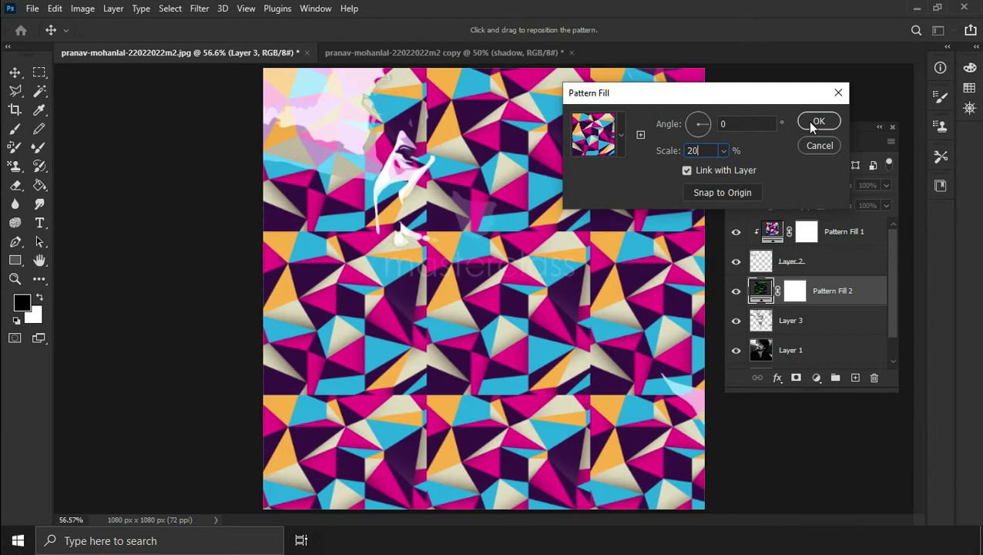
click(818, 121)
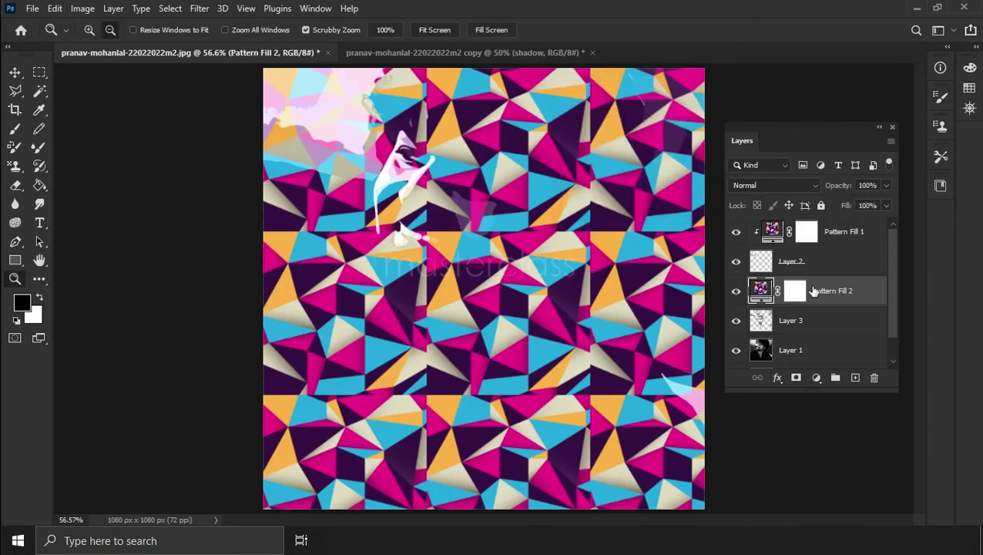
Clip Pattern Fill 2 to Layer 3 beneath it
click(113, 8)
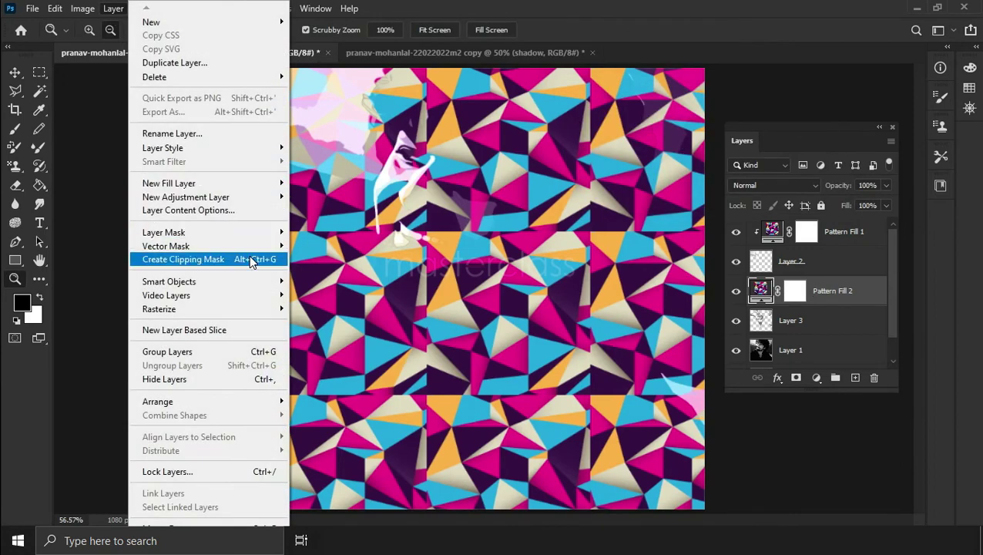
click(250, 256)
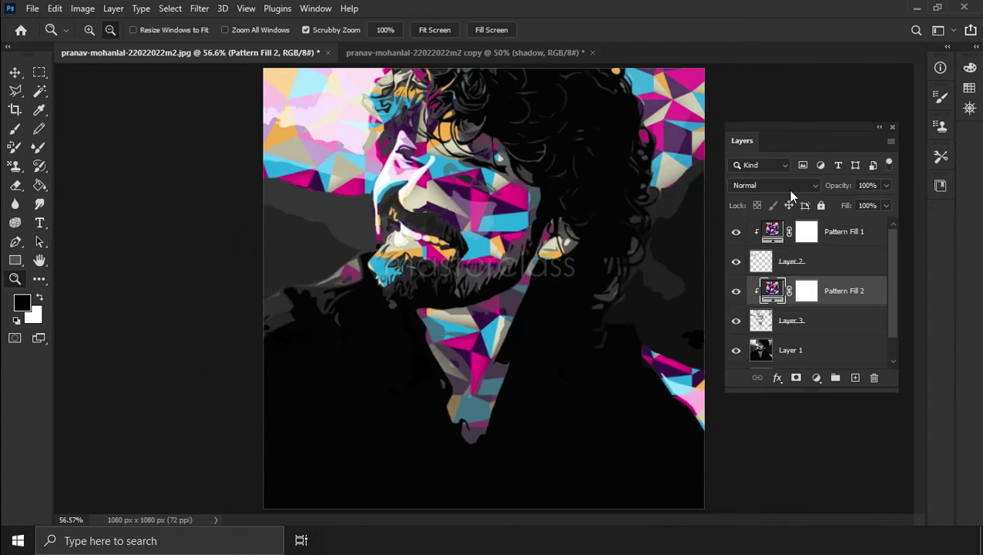
click(789, 186)
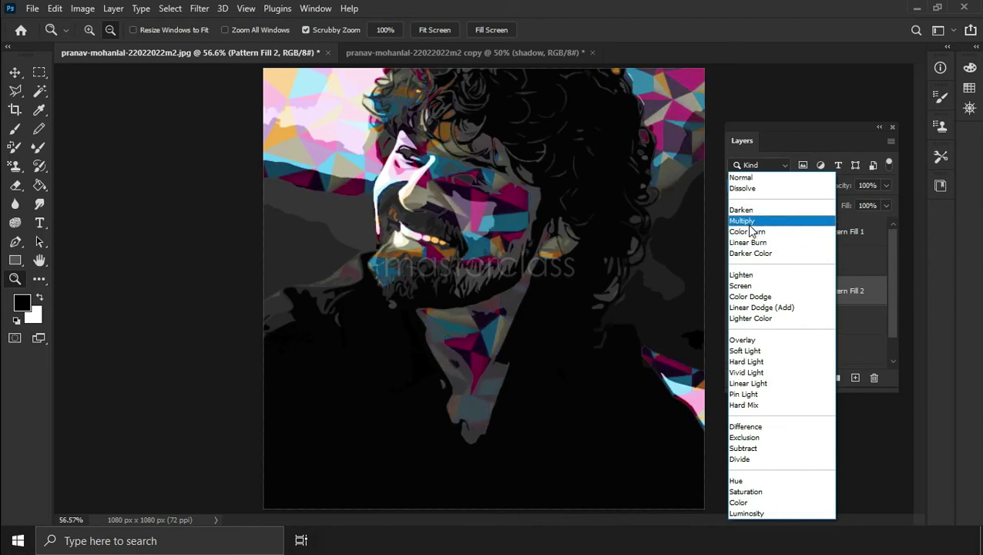
Set Pattern Fill 2 to Color blend mode, then reselect Layer 1
click(739, 502)
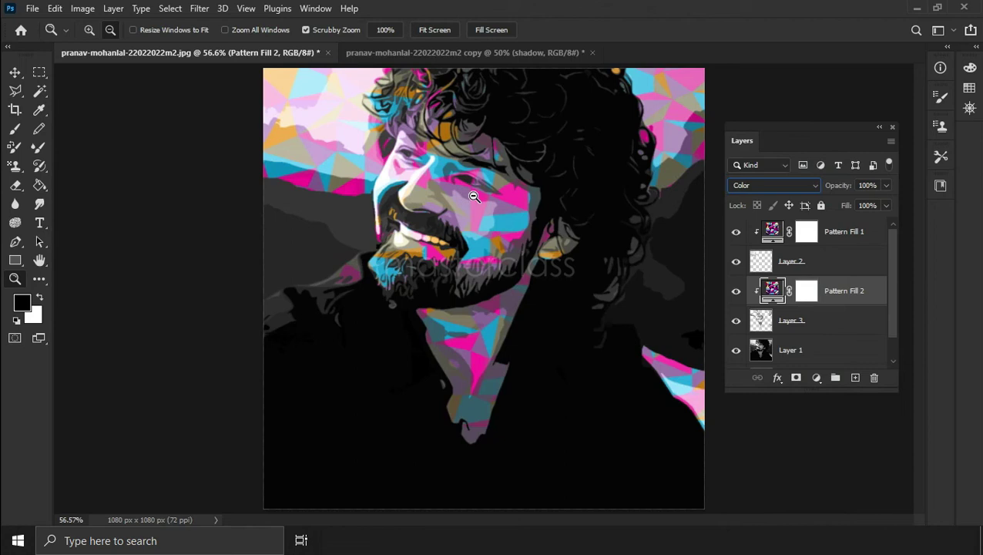
click(809, 352)
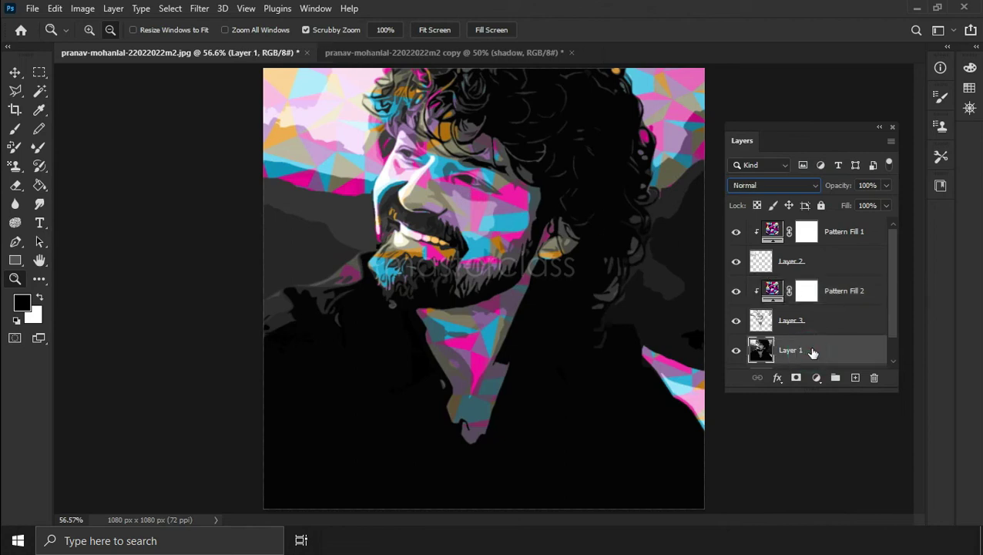
Select Shadows via Color Range and copy them to a new Layer 4
click(167, 10)
click(196, 151)
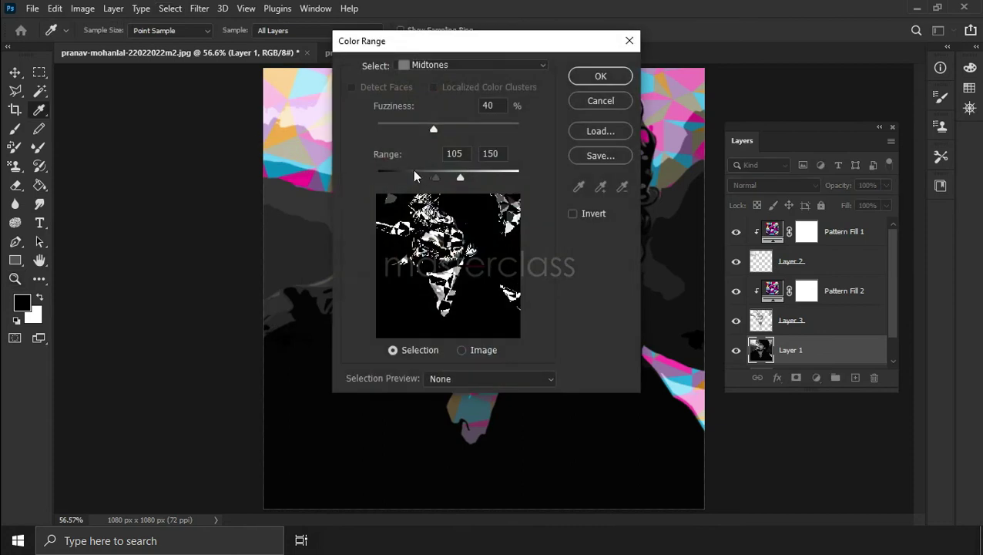
click(433, 65)
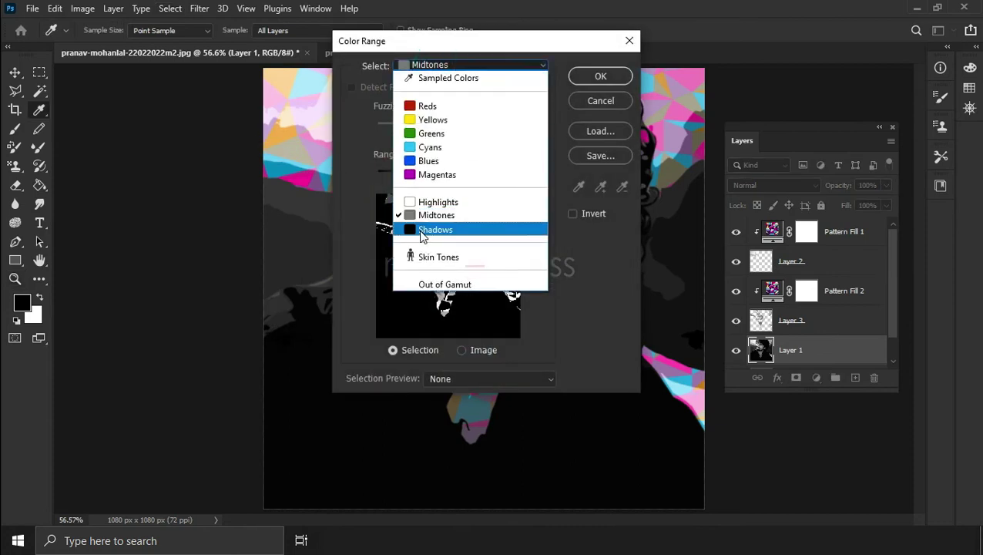
click(428, 227)
click(598, 77)
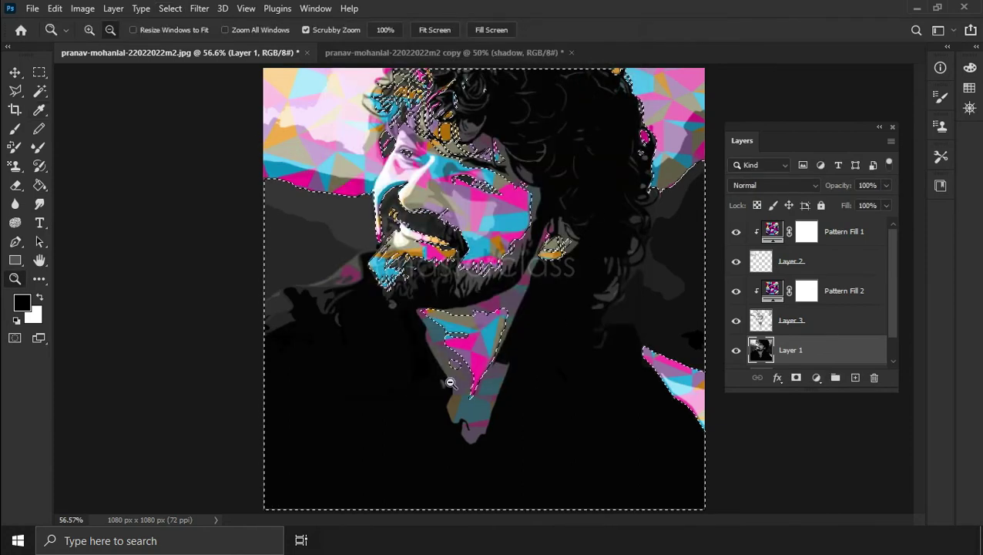
click(113, 8)
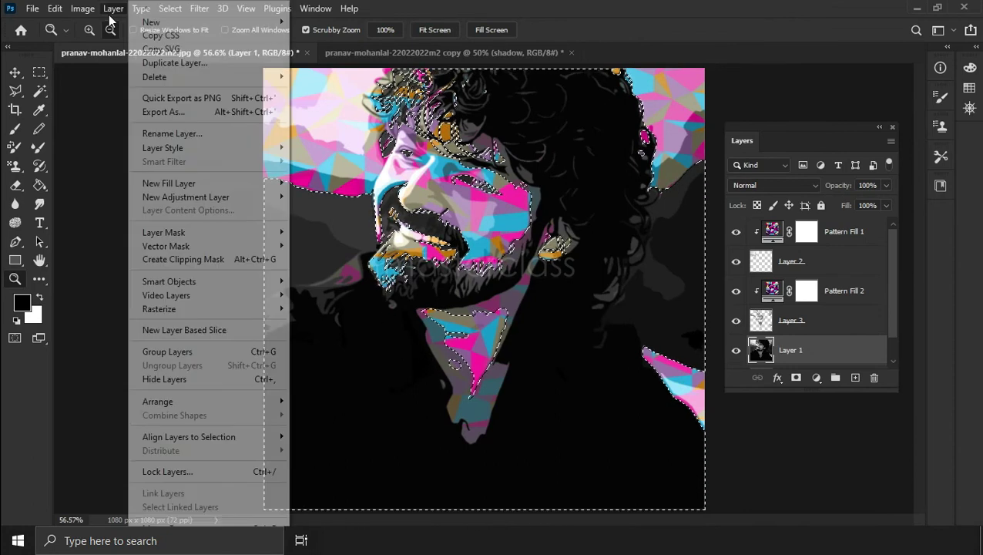
mouse_move(152, 23)
click(362, 148)
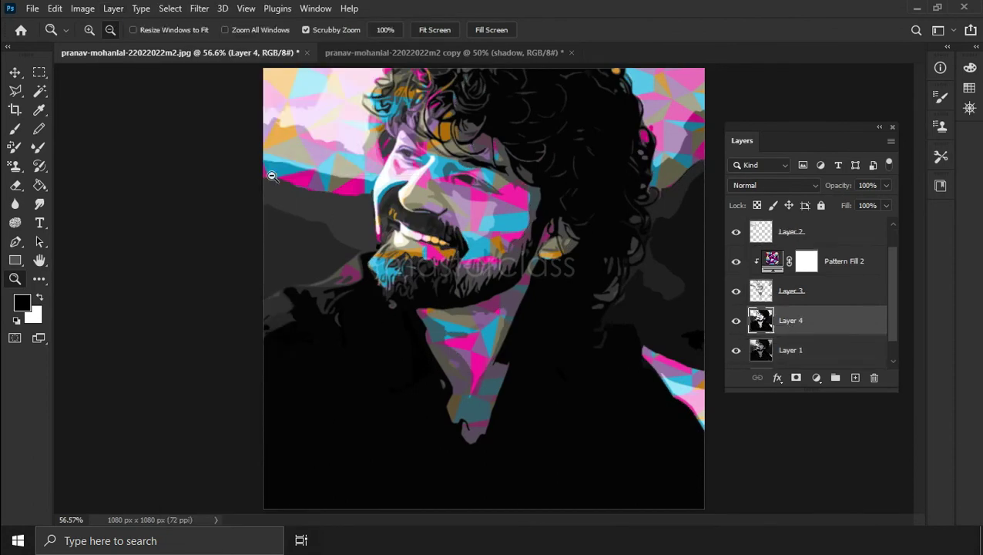
click(108, 10)
mouse_move(169, 183)
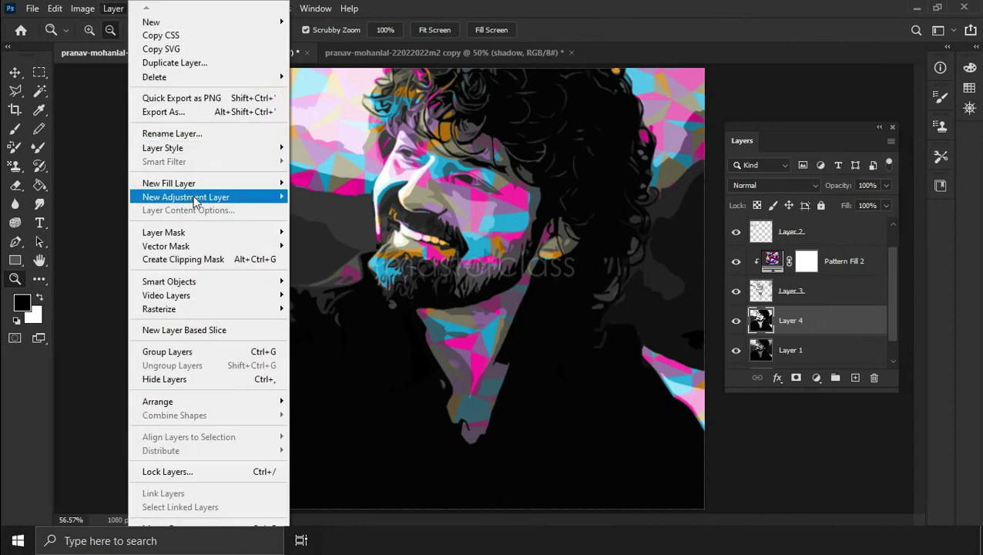
Create Pattern Fill 3 using the geometric PopArt pattern at 20% scale
click(316, 210)
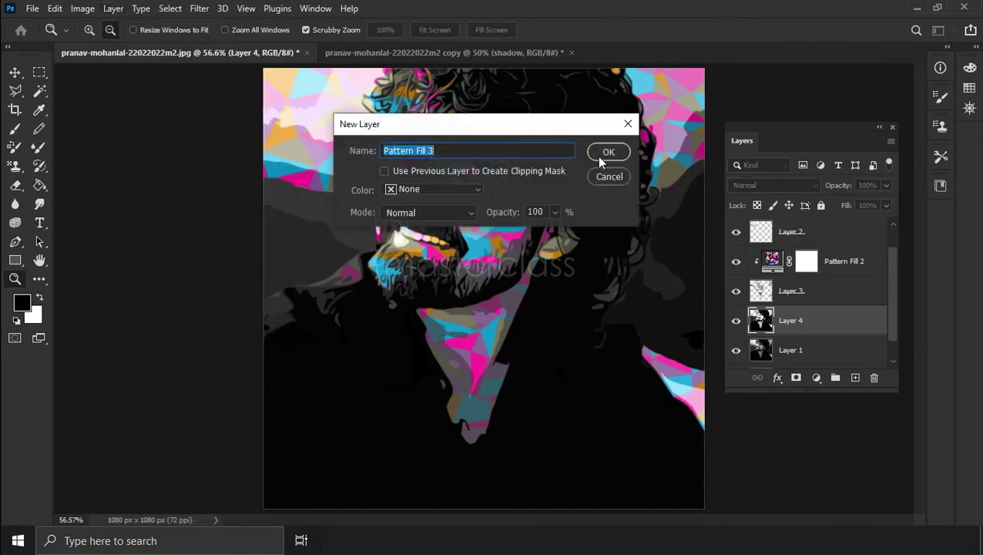
click(600, 155)
click(621, 137)
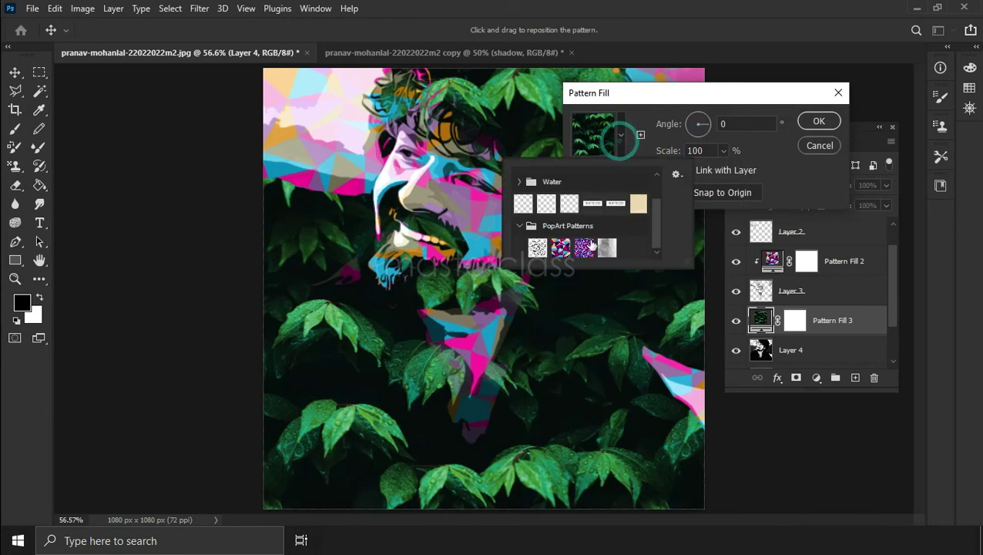
click(561, 247)
click(766, 177)
double_click(697, 150)
text(20)
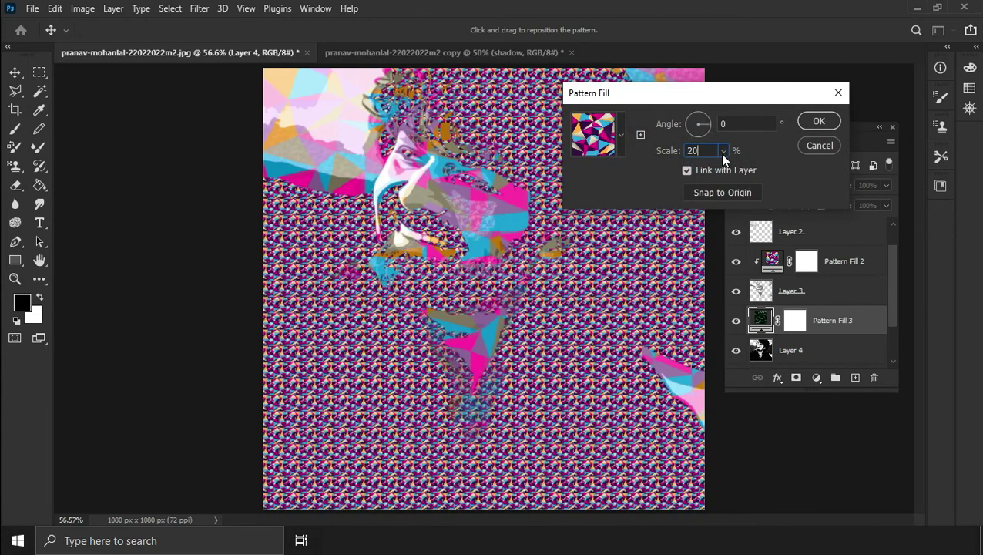
click(819, 121)
key(z)
Clip Pattern Fill 3 to Layer 4, the shadows layer below
click(112, 11)
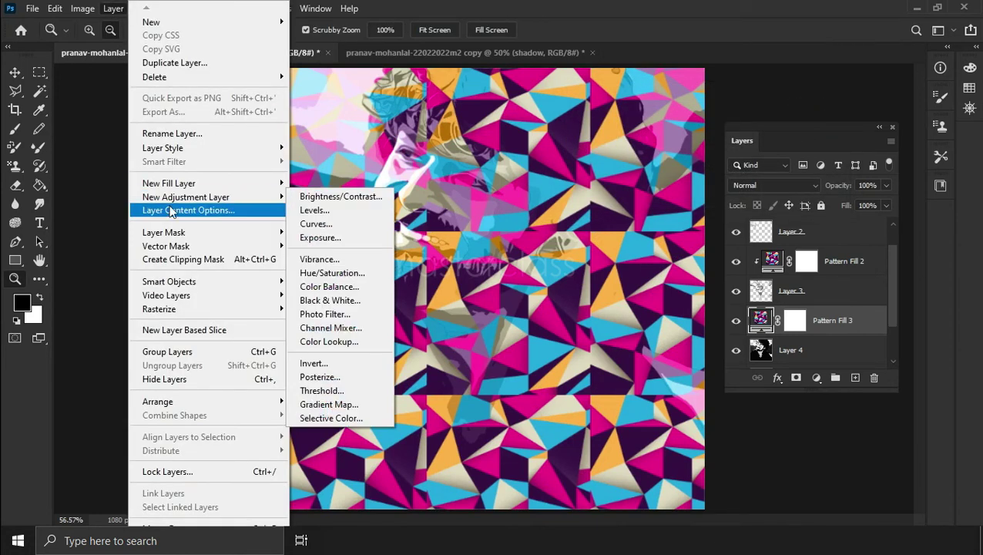
click(168, 259)
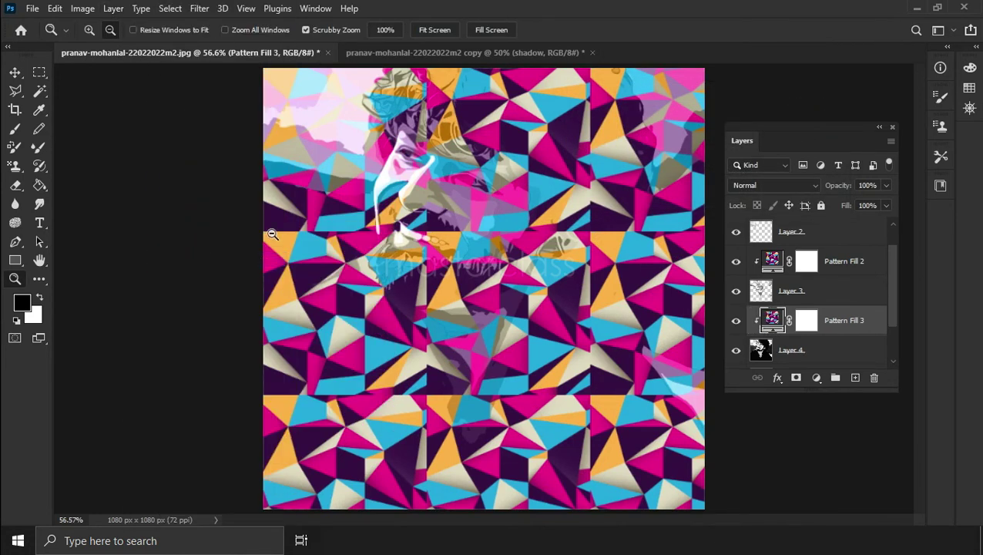
click(763, 185)
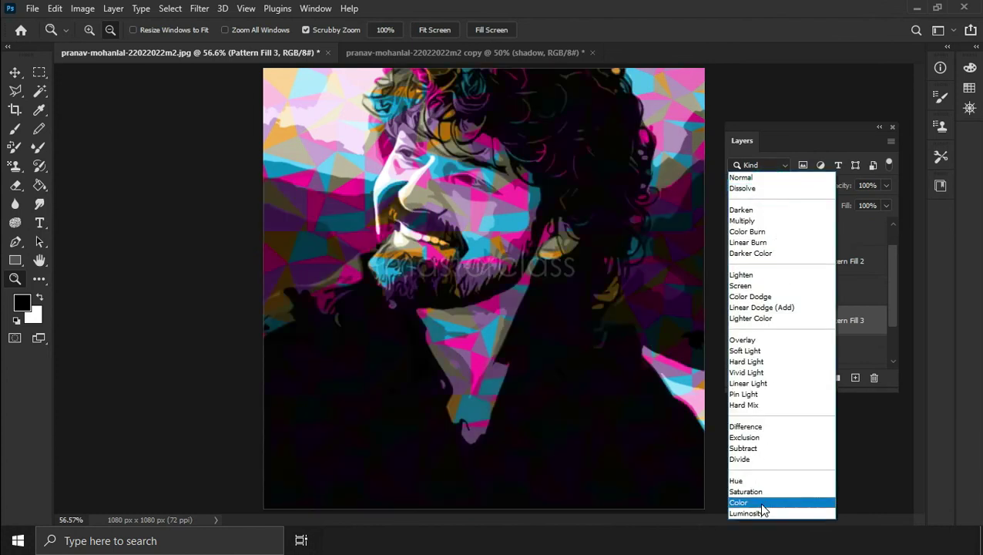
Set Pattern Fill 3 to Color blend mode, then select the top Pattern Fill 1 layer
click(760, 503)
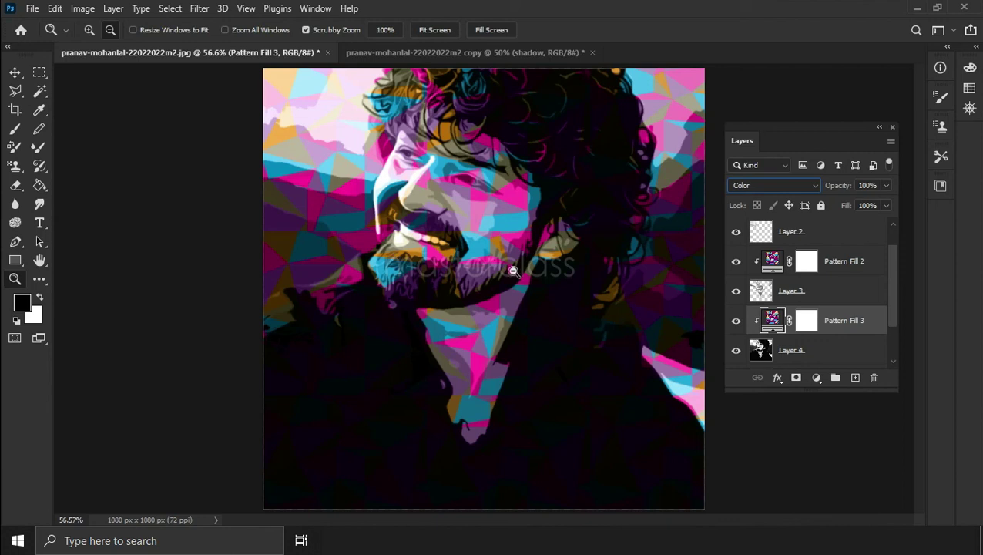
scroll(842, 298, up, 1)
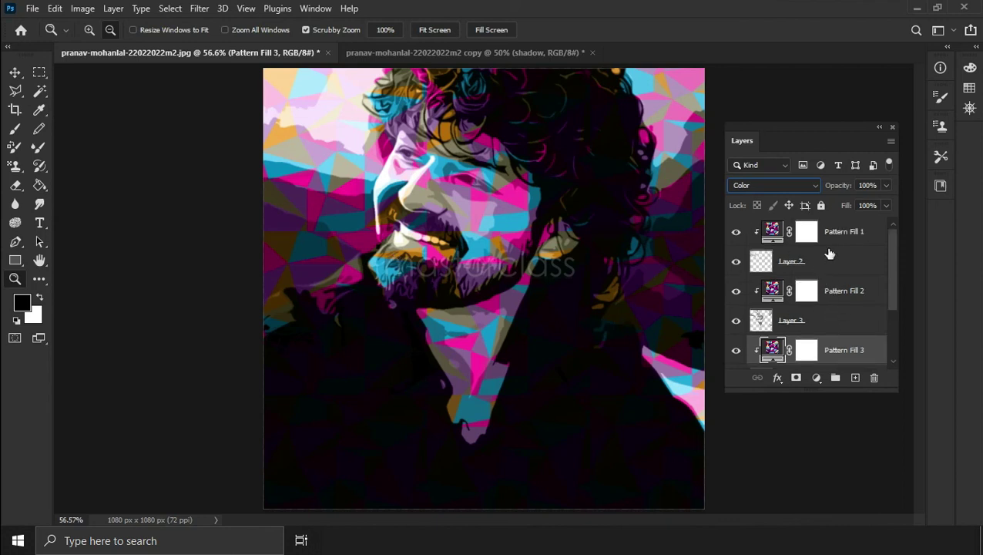
click(834, 232)
click(112, 9)
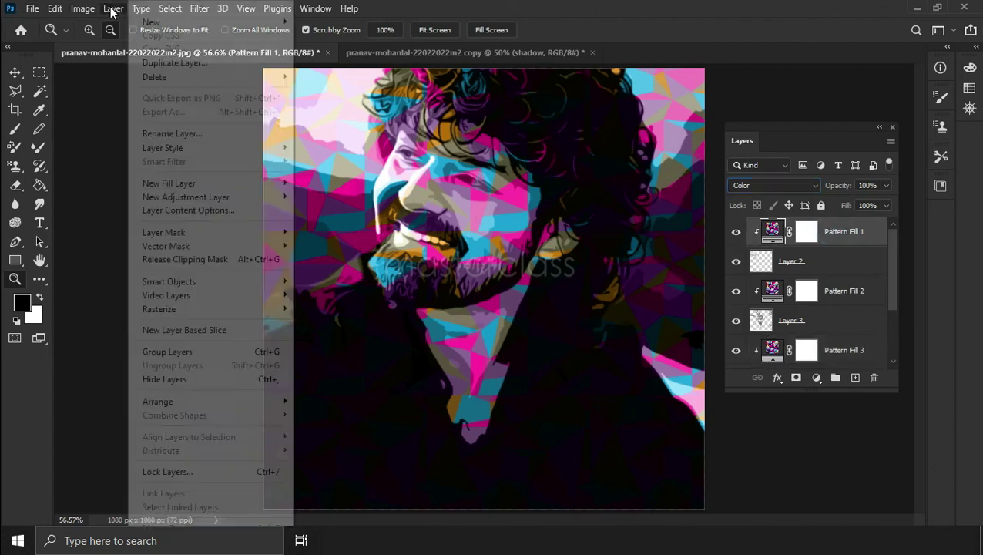
mouse_move(186, 197)
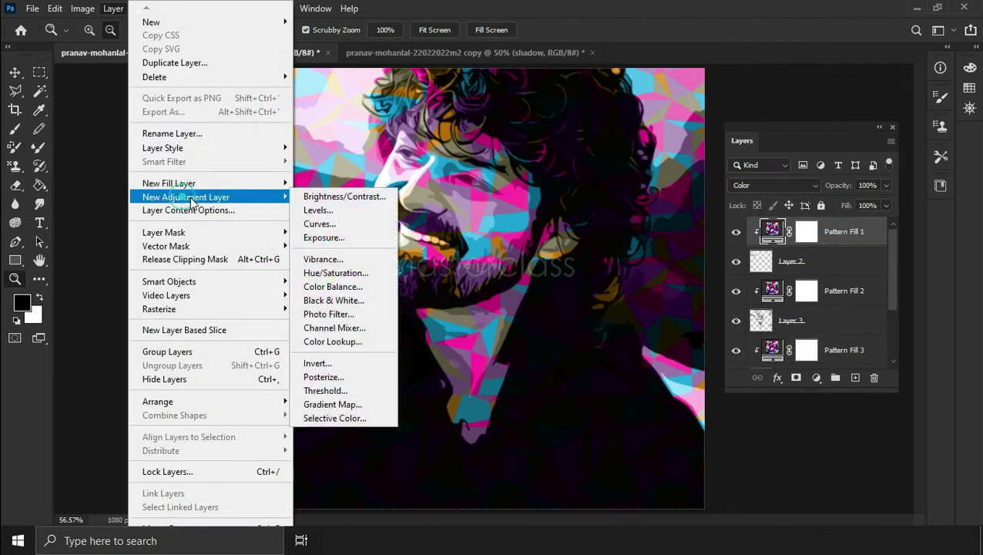
Add a Levels 1 adjustment layer with inputs 17, 0.87 and 242, and compare before and after
click(337, 211)
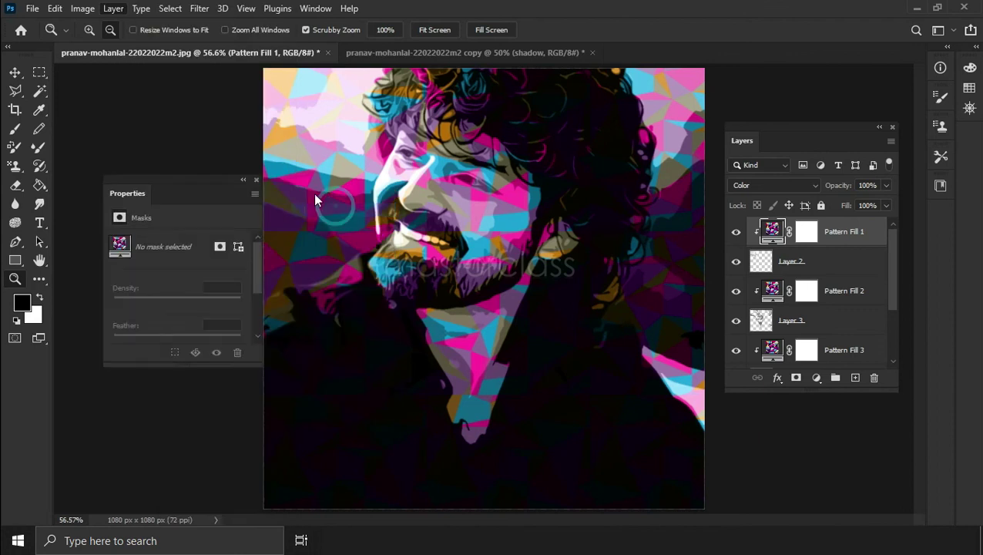
click(596, 148)
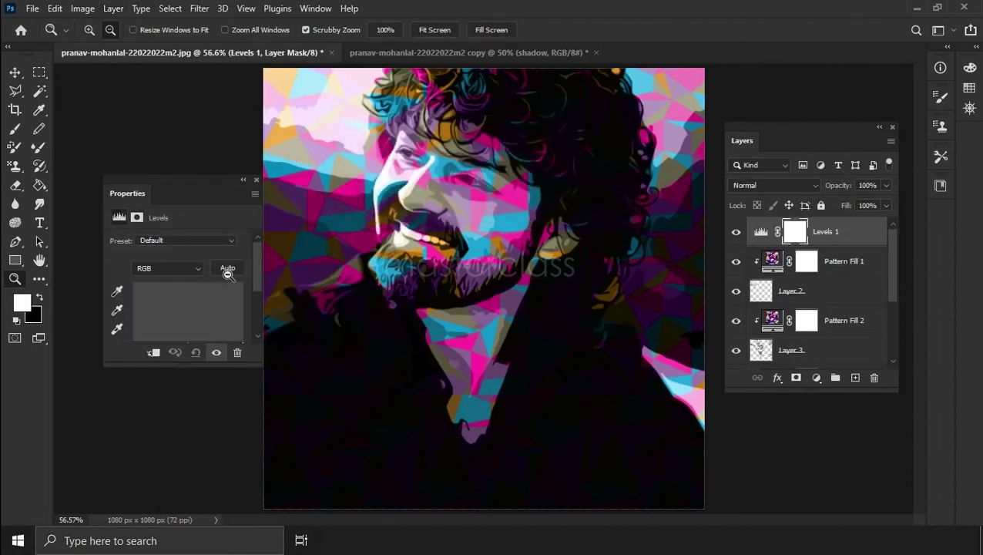
scroll(233, 332, down, 1)
scroll(234, 329, down, 1)
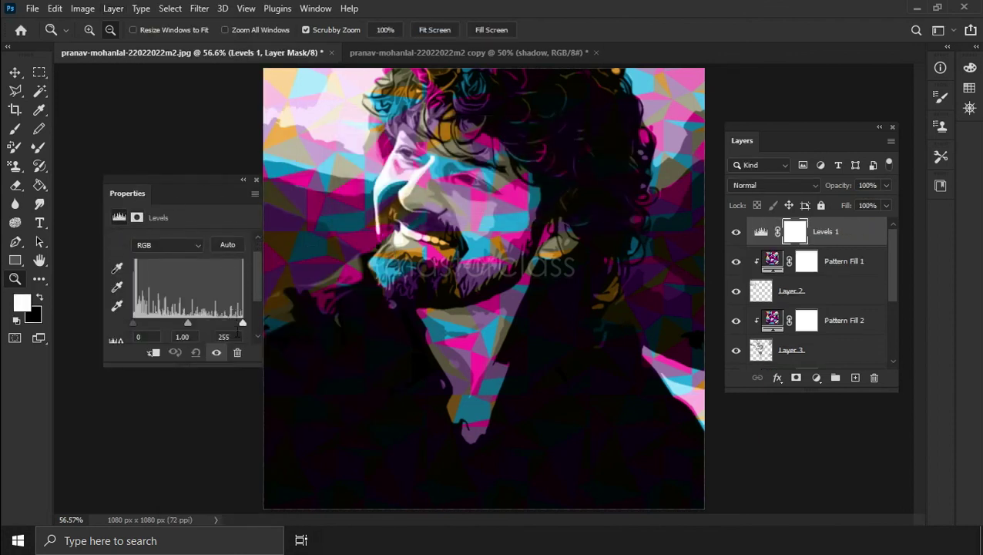
drag(242, 322, 236, 321)
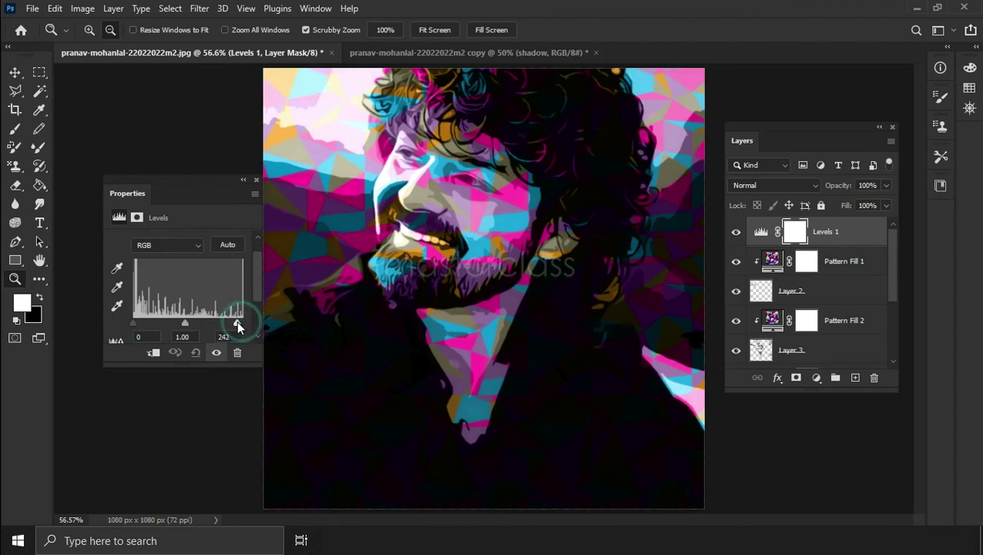
drag(133, 323, 140, 324)
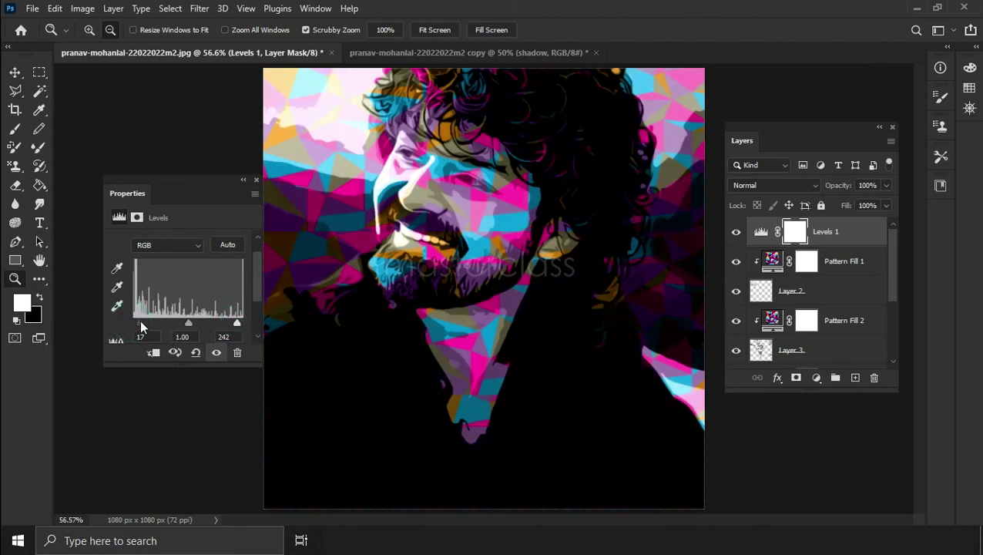
drag(188, 324, 193, 323)
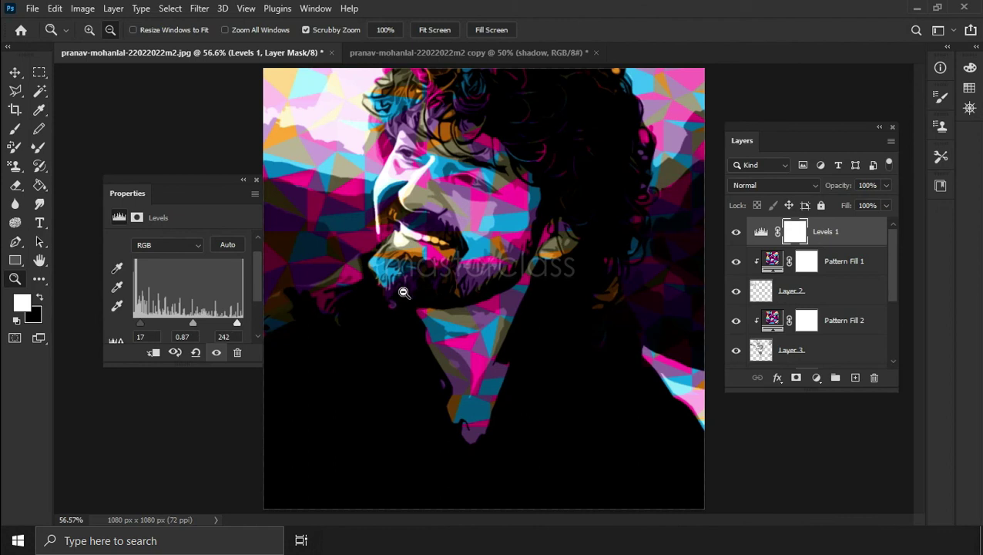
click(257, 180)
click(735, 232)
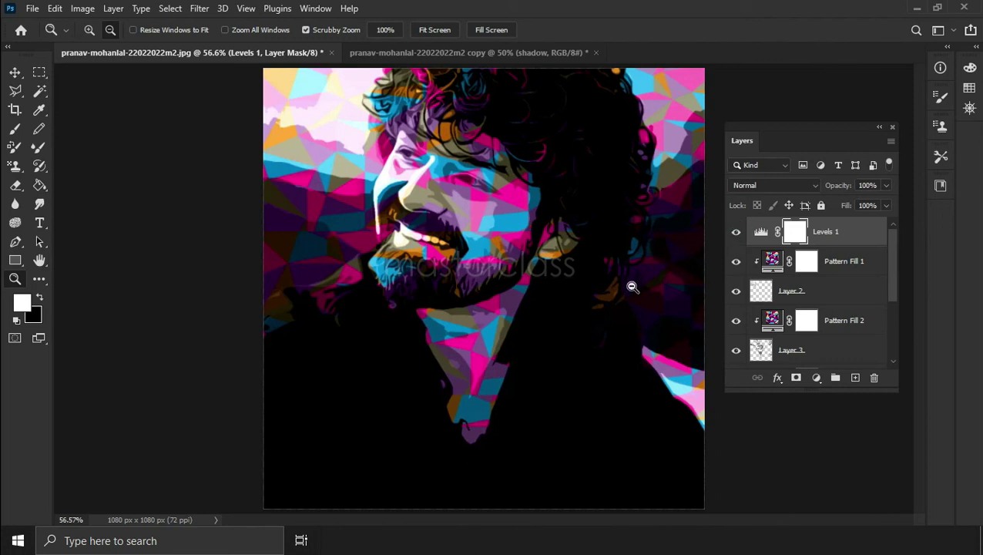
scroll(814, 287, down, 2)
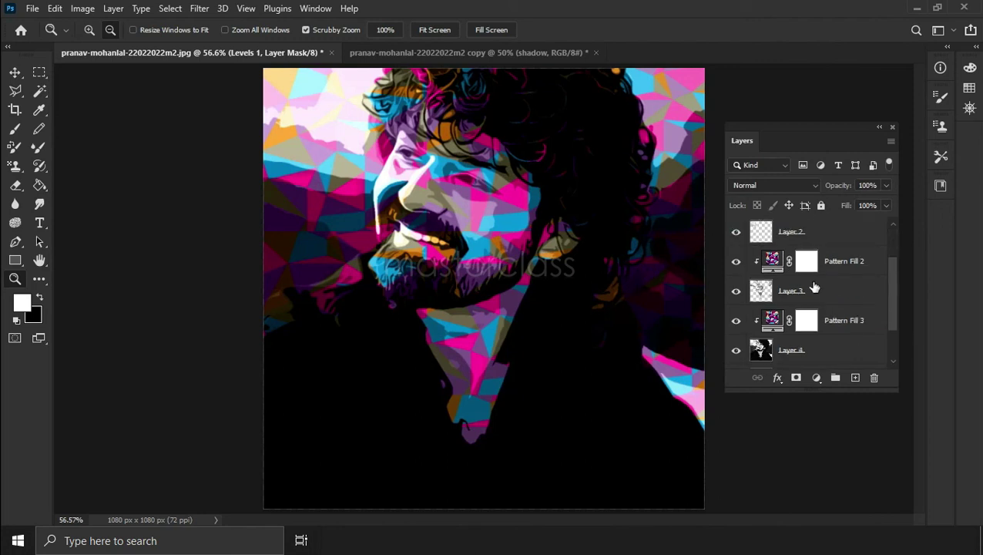
scroll(814, 287, down, 2)
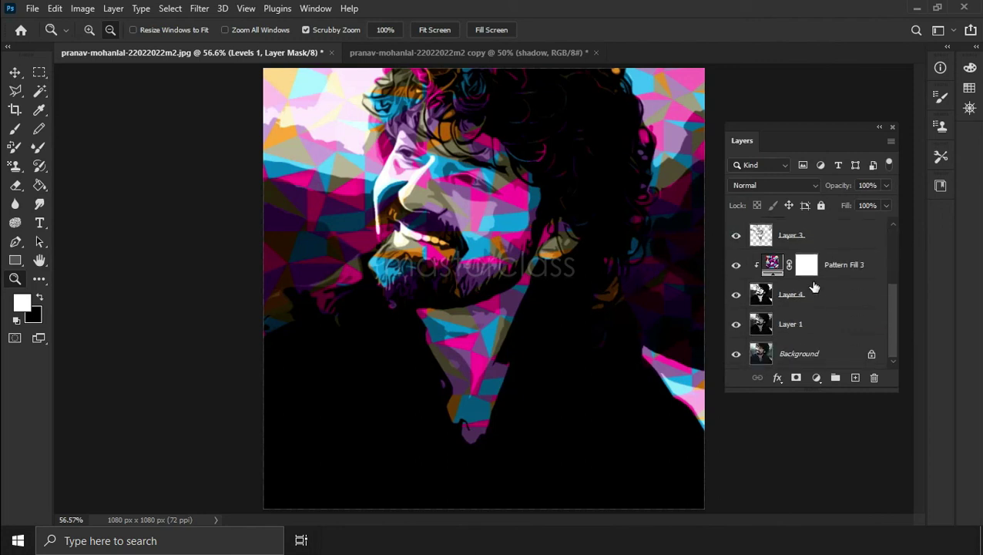
scroll(814, 288, up, 1)
scroll(815, 288, up, 2)
scroll(814, 287, up, 1)
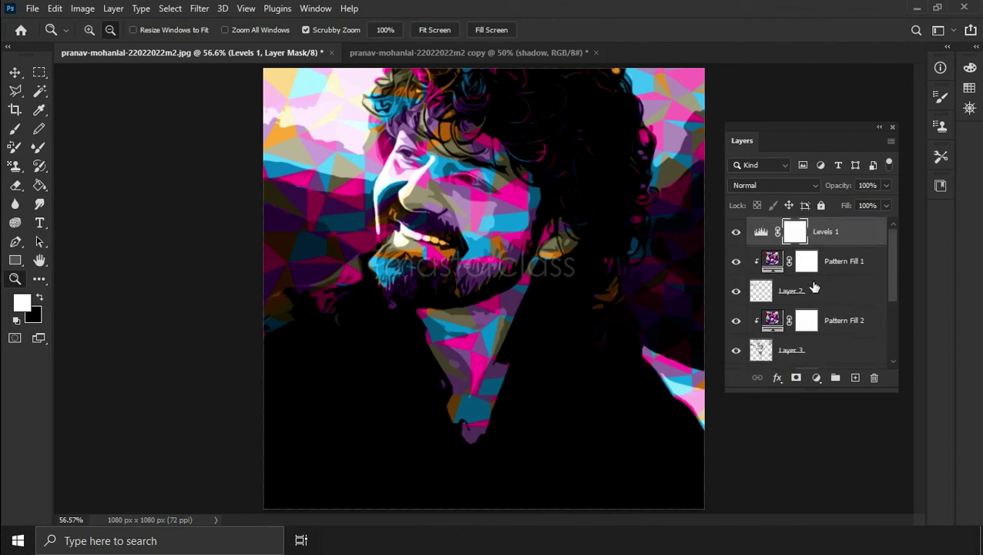